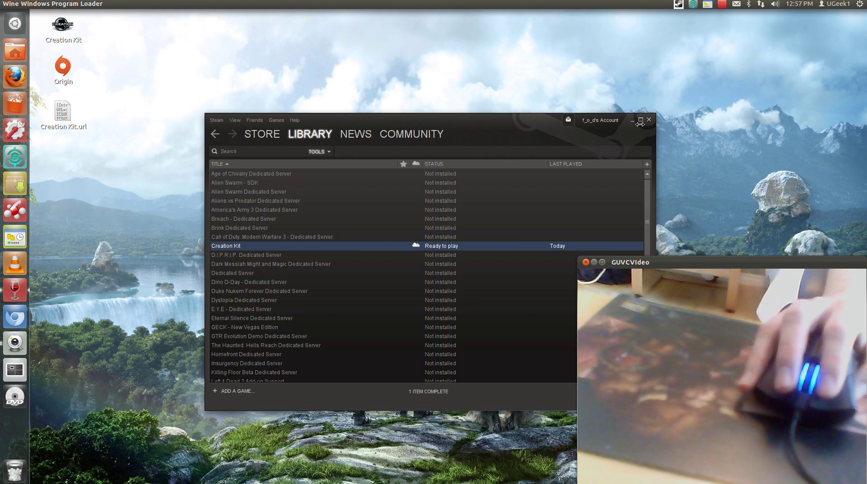
# - List all games in the library and open the page of The Elder Scrolls V: Skyrim
pyautogui.click(332, 153)
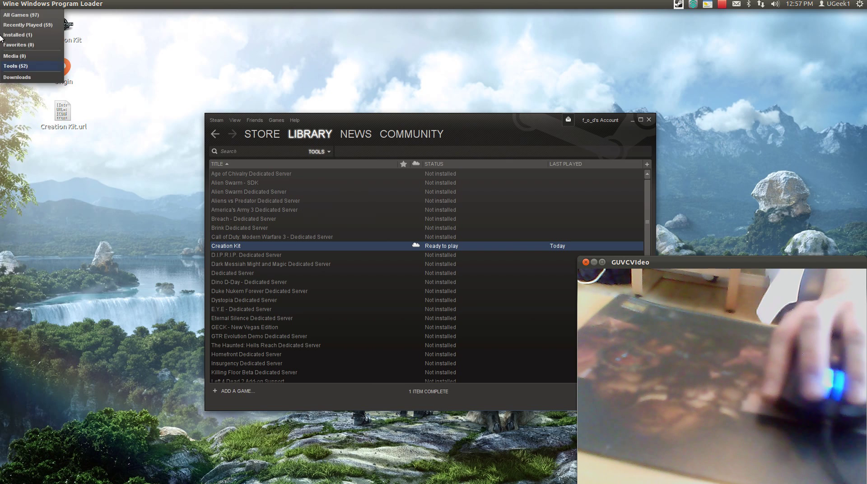
pyautogui.click(32, 18)
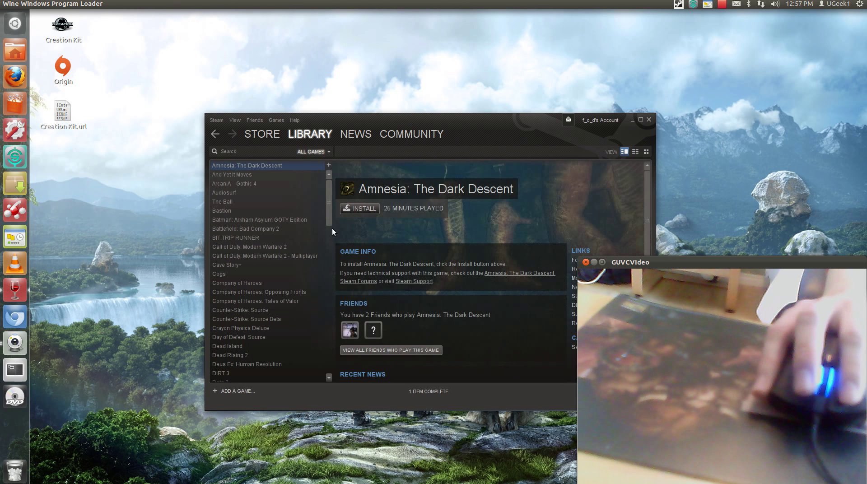
pyautogui.scroll(-2, 299, 235)
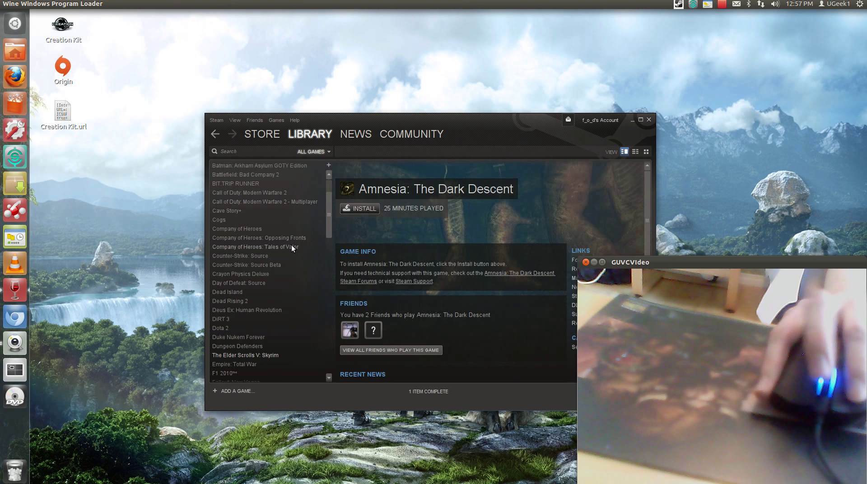
pyautogui.click(285, 355)
# - Switch the library to the Tools category and launch Creation Kit
pyautogui.click(303, 149)
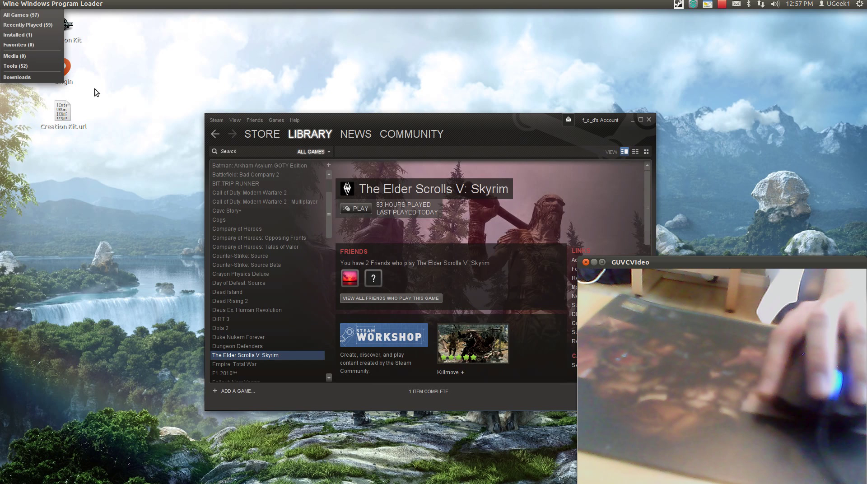
pyautogui.click(54, 66)
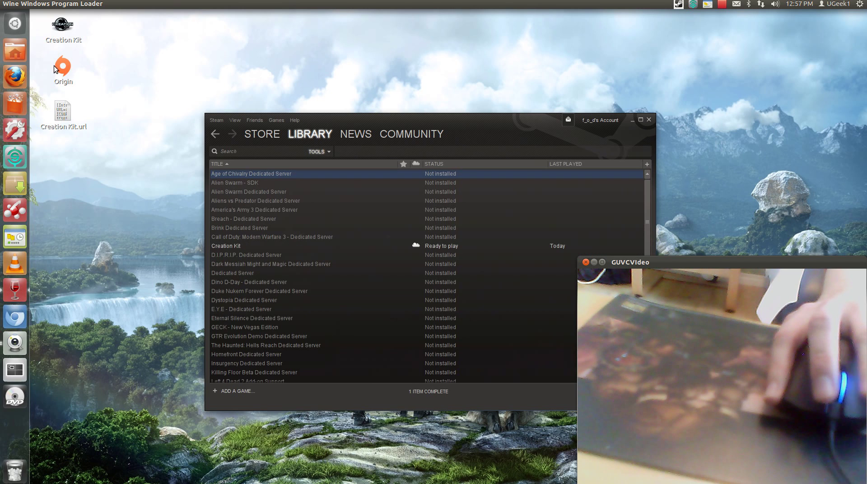
pyautogui.click(278, 248)
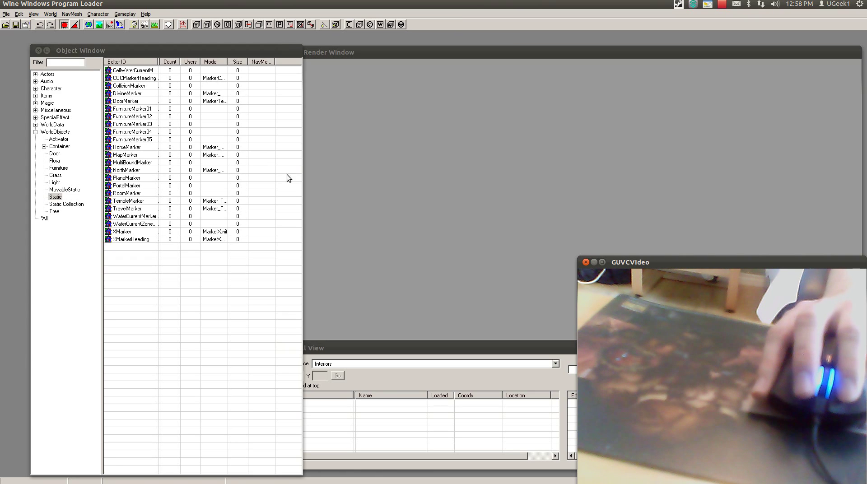
# - Arrange the Object Window, Render Window and Cell View side by side below the main toolbar without overlaps
pyautogui.moveTo(237, 51); pyautogui.dragTo(212, 41)
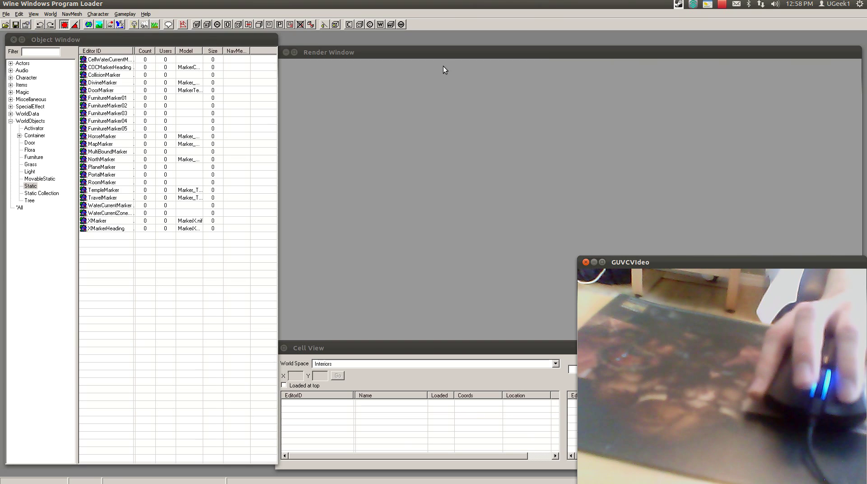
pyautogui.click(446, 50)
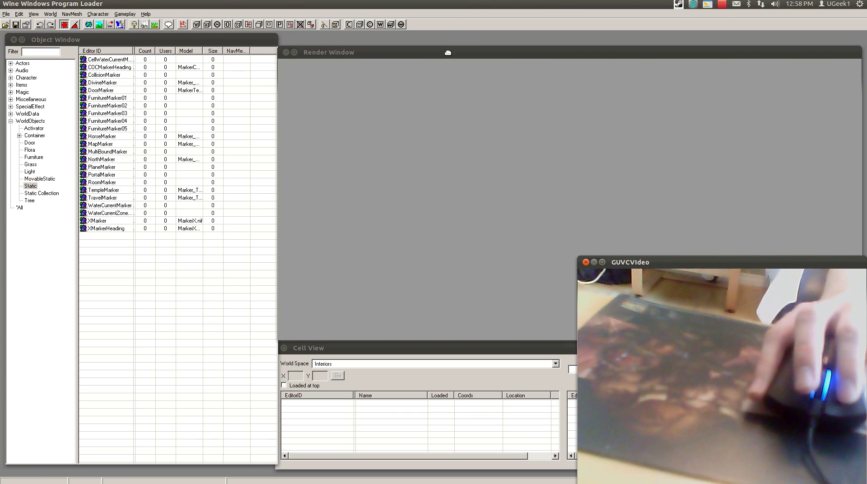
pyautogui.moveTo(448, 52); pyautogui.dragTo(450, 41)
pyautogui.moveTo(429, 347); pyautogui.dragTo(430, 344)
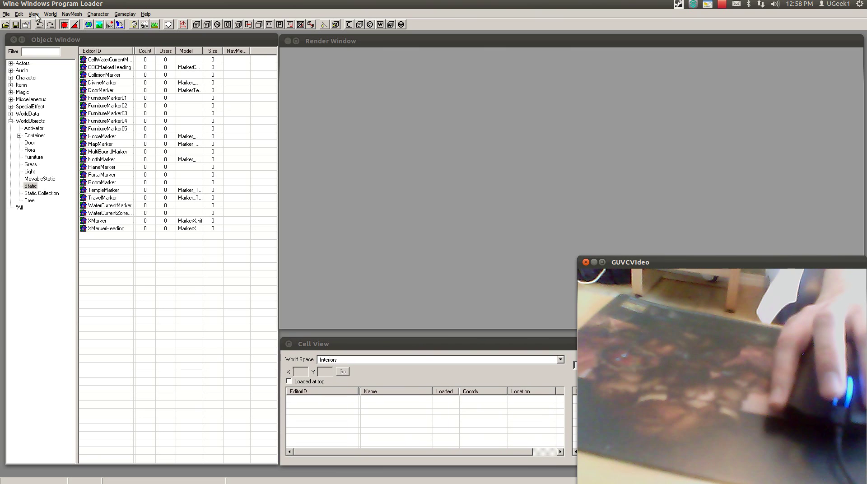
# - Load the Skyrim.esm master file as the working data
pyautogui.click(7, 14)
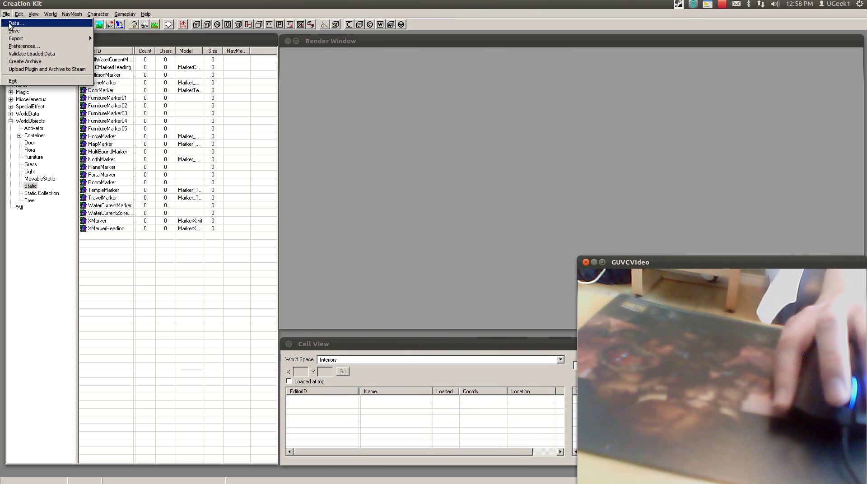
pyautogui.click(14, 21)
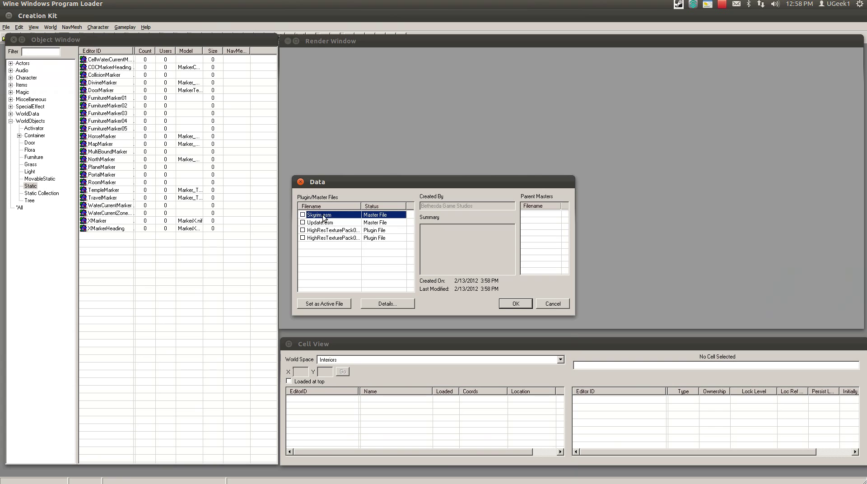
pyautogui.click(520, 303)
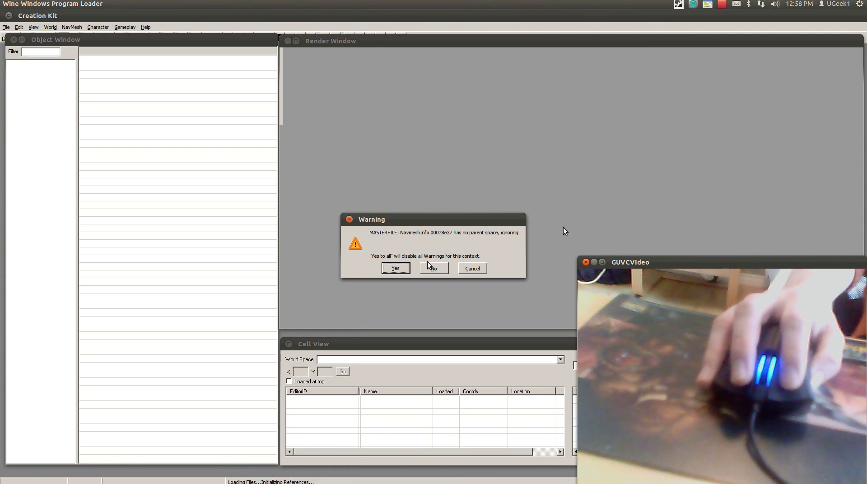
# - Answer Yes to each master file warning until the data has finished loading
pyautogui.click(396, 268)
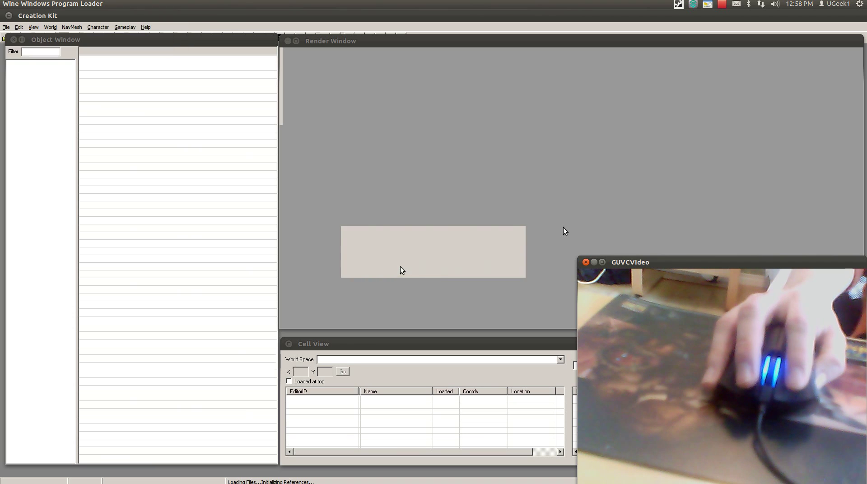
pyautogui.click(395, 286)
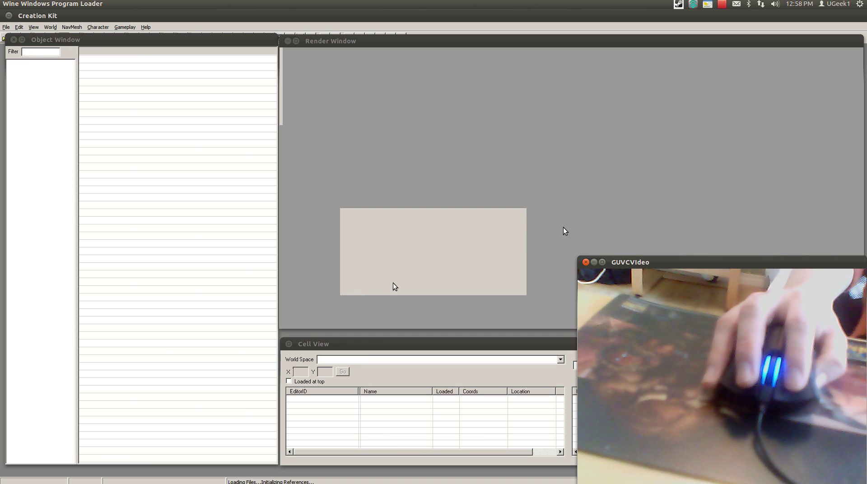
pyautogui.click(393, 289)
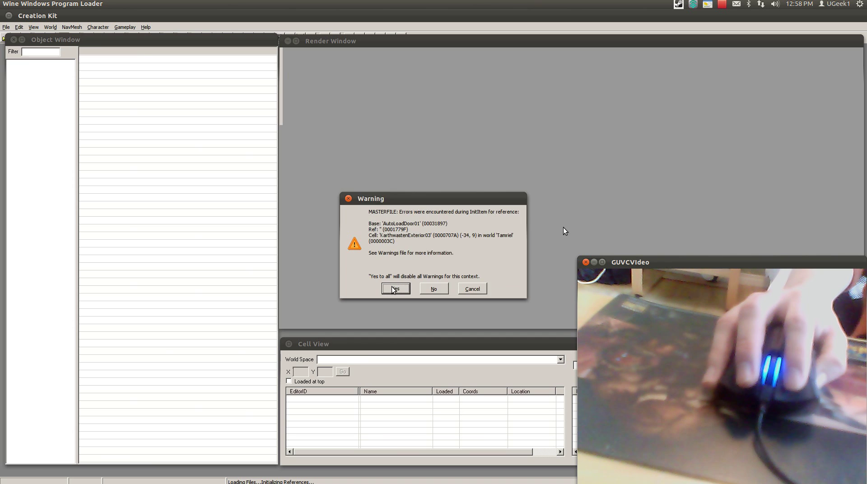
pyautogui.click(394, 289)
pyautogui.click(394, 290)
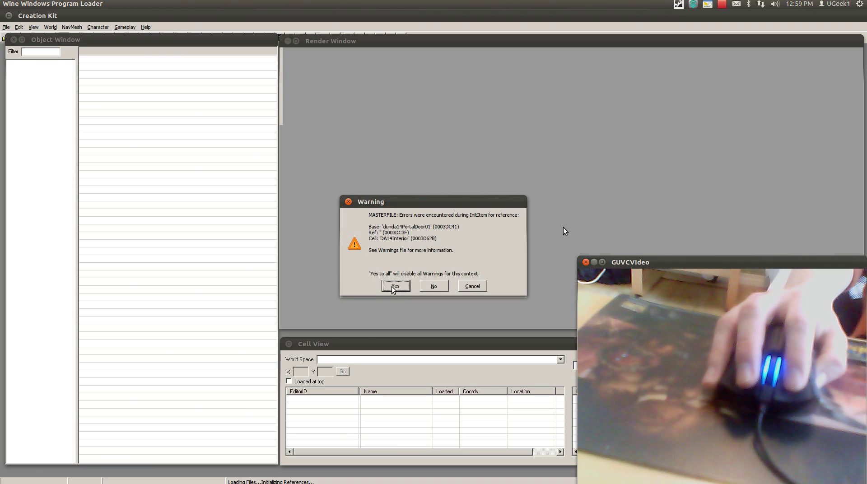
pyautogui.click(394, 289)
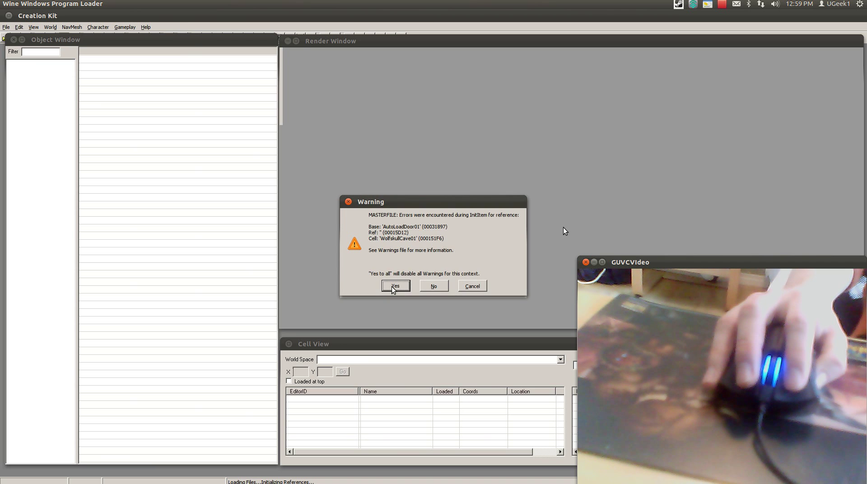
pyautogui.click(394, 286)
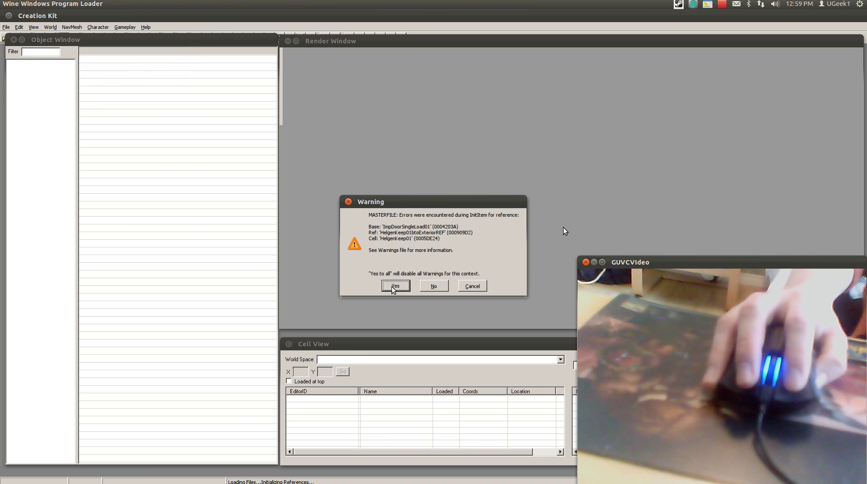
pyautogui.click(394, 287)
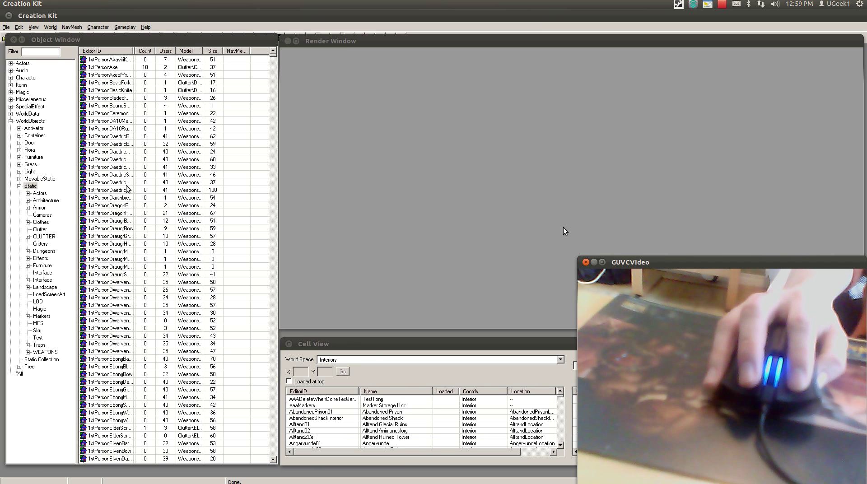
# - Move the Object Window, Render Window and Cell View down so they leave the main toolbar uncovered
pyautogui.moveTo(157, 42); pyautogui.dragTo(152, 53)
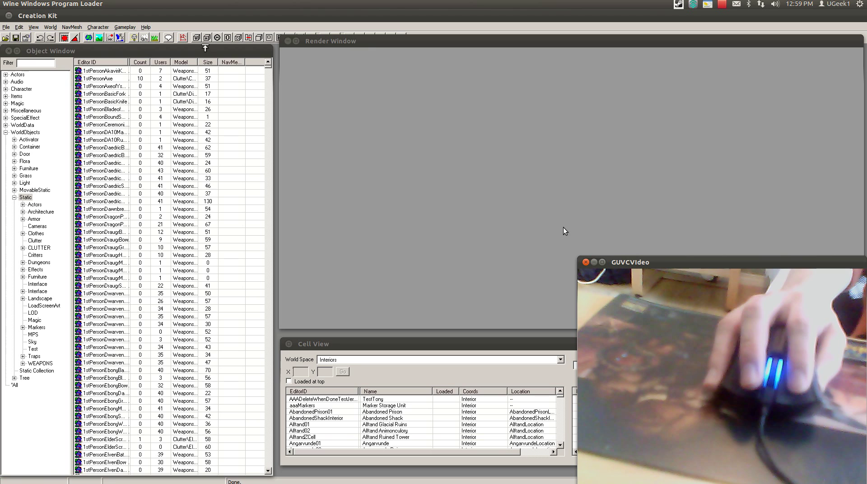
pyautogui.moveTo(384, 49); pyautogui.dragTo(379, 61)
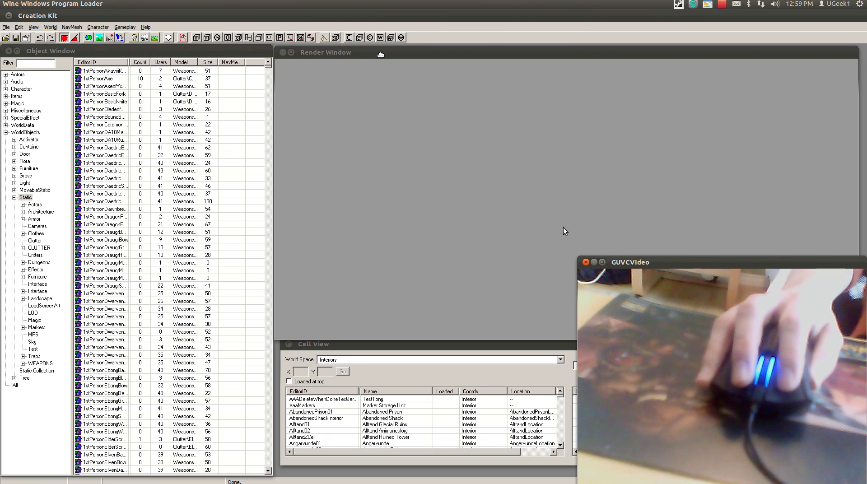
pyautogui.moveTo(403, 343); pyautogui.dragTo(399, 349)
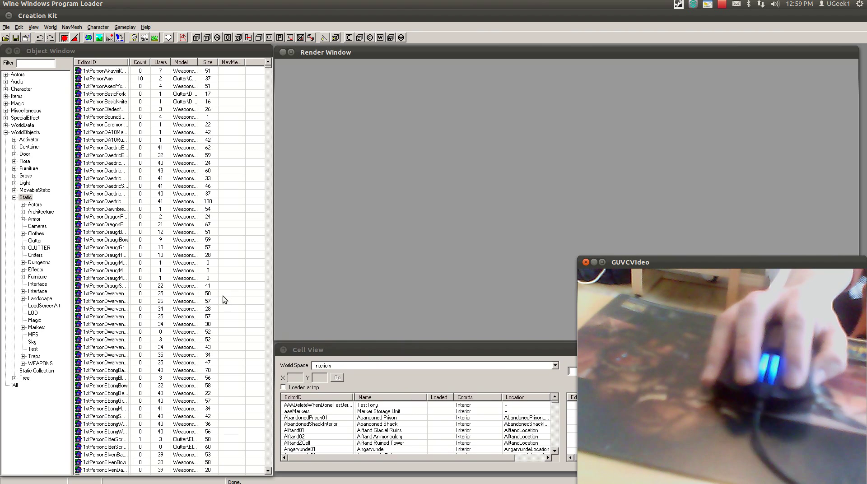
pyautogui.click(120, 217)
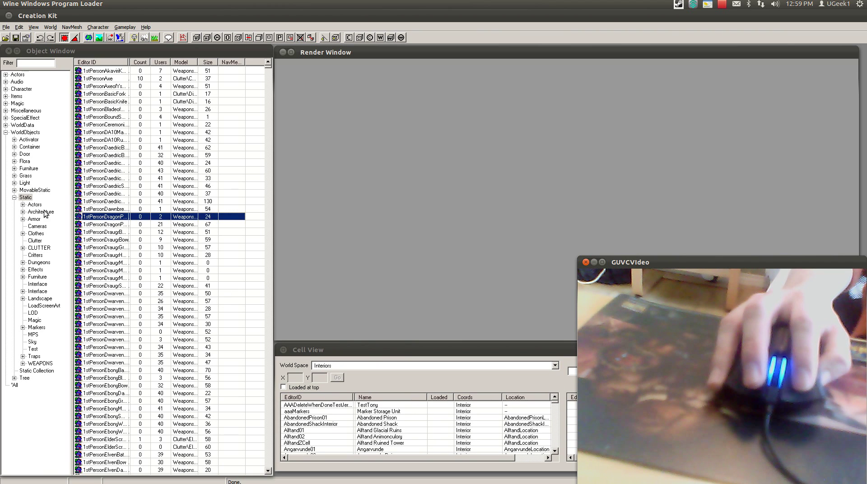
pyautogui.click(25, 197)
pyautogui.click(23, 125)
pyautogui.click(32, 64)
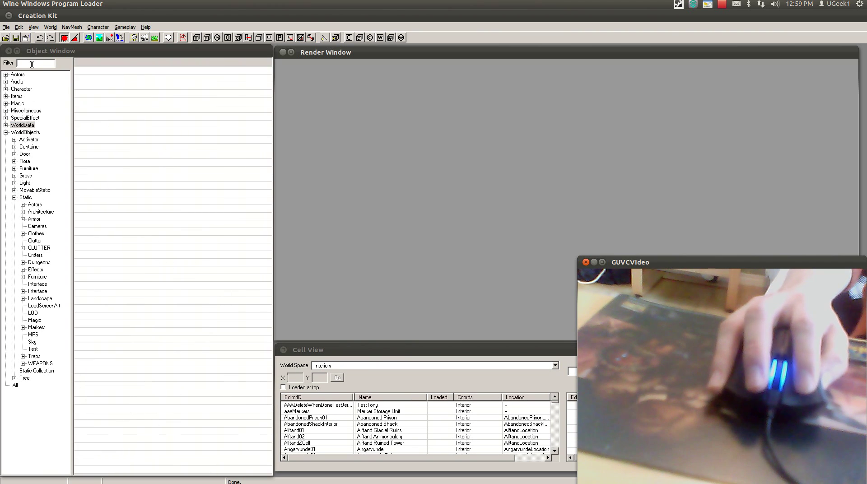
pyautogui.write('dsds')
pyautogui.press('BackSpace')
pyautogui.press('BackSpace')
pyautogui.press('BackSpace')
pyautogui.press('BackSpace')
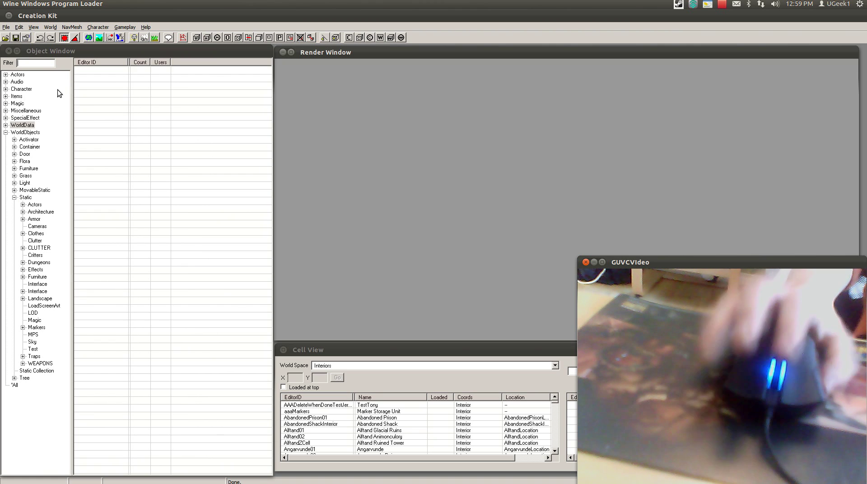
# - Filter the Object Window by "kettle" across all object categories
pyautogui.write('kettle')
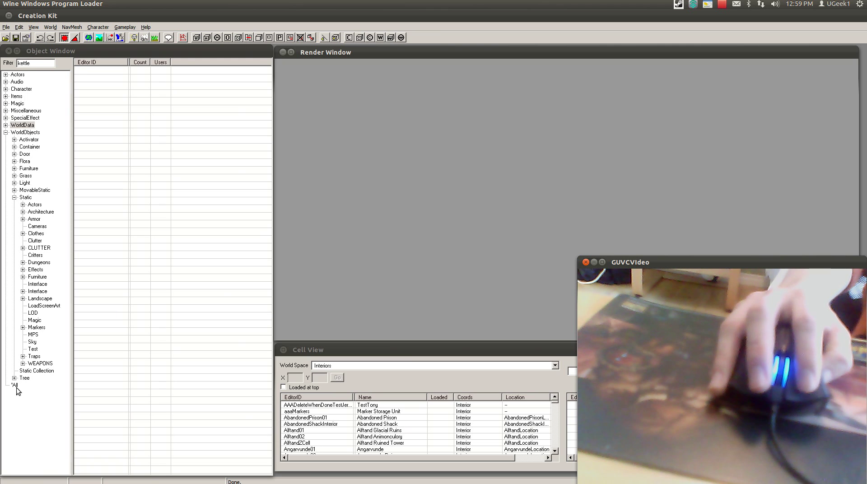
pyautogui.click(16, 386)
pyautogui.click(15, 386)
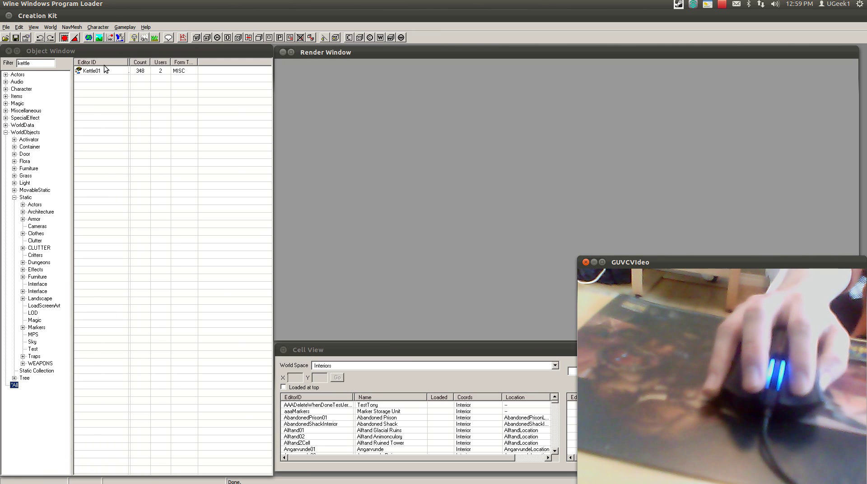
# - Select the Furniture category under WorldObjects and clear the object filter to list all its objects
pyautogui.click(24, 188)
pyautogui.click(22, 168)
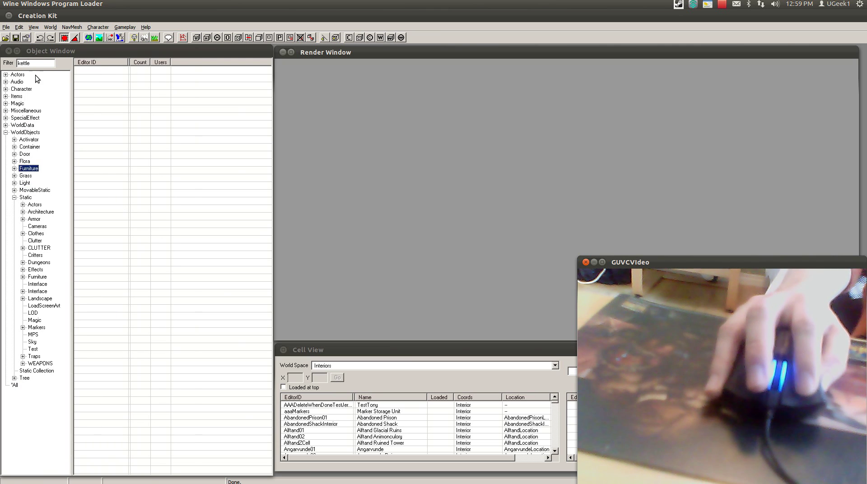
pyautogui.moveTo(34, 63); pyautogui.dragTo(3, 55)
pyautogui.press('BackSpace')
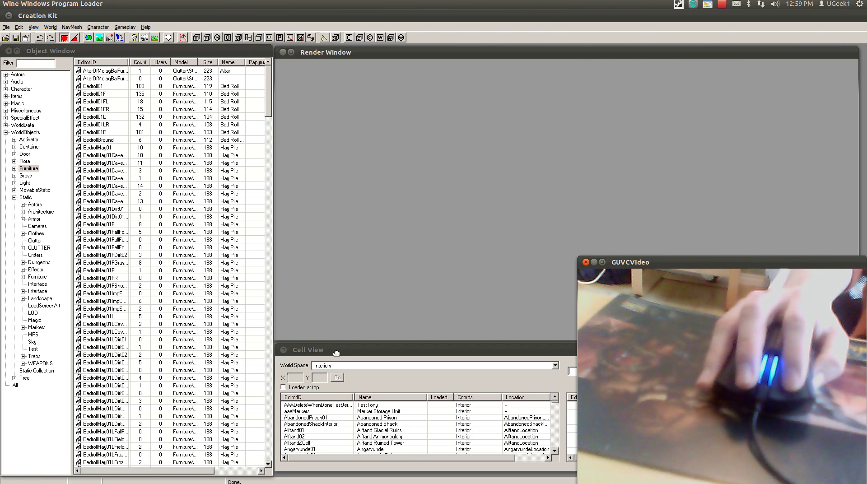
# - Set the Cell View's world space to KatariahWorld to list its cells
pyautogui.click(359, 365)
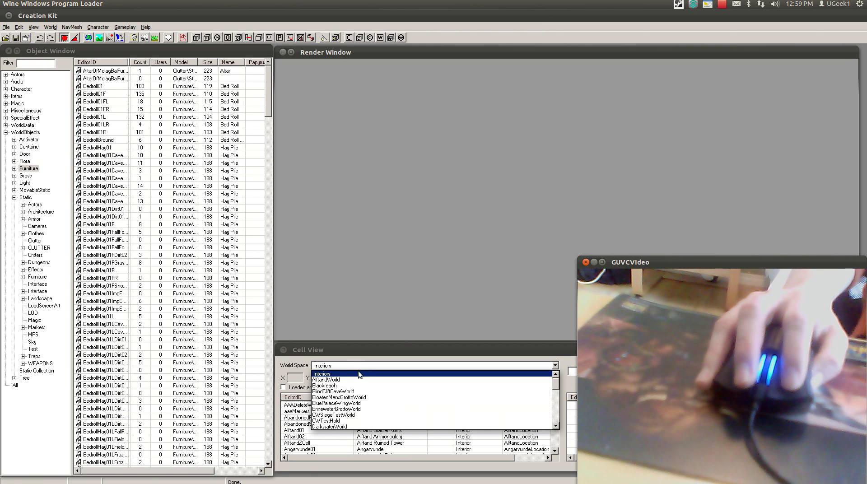
pyautogui.scroll(-5, 393, 410)
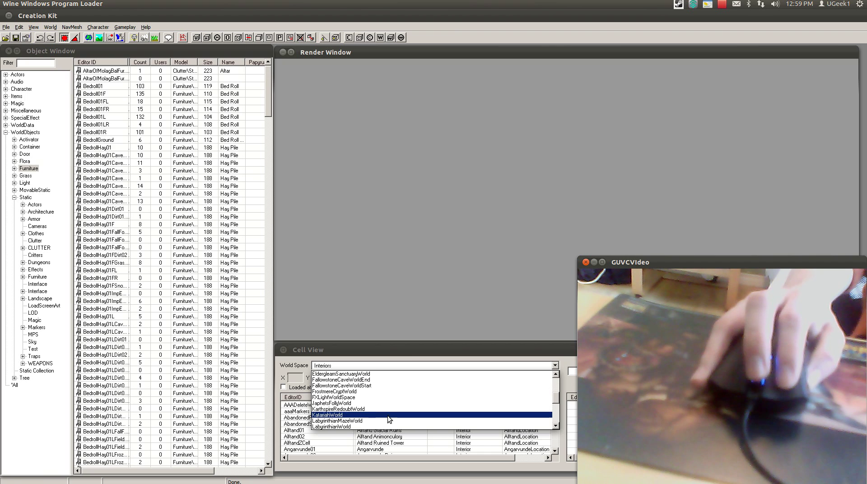
pyautogui.click(385, 416)
# - Set the Cell View's world space to BloatedMansGrottoWorld to list its cells
pyautogui.click(371, 367)
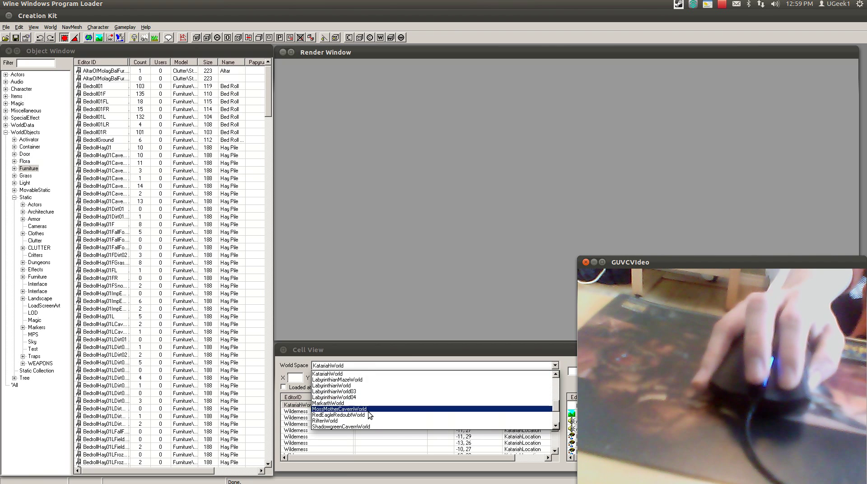
pyautogui.scroll(-5, 363, 414)
pyautogui.scroll(15, 368, 401)
pyautogui.click(367, 401)
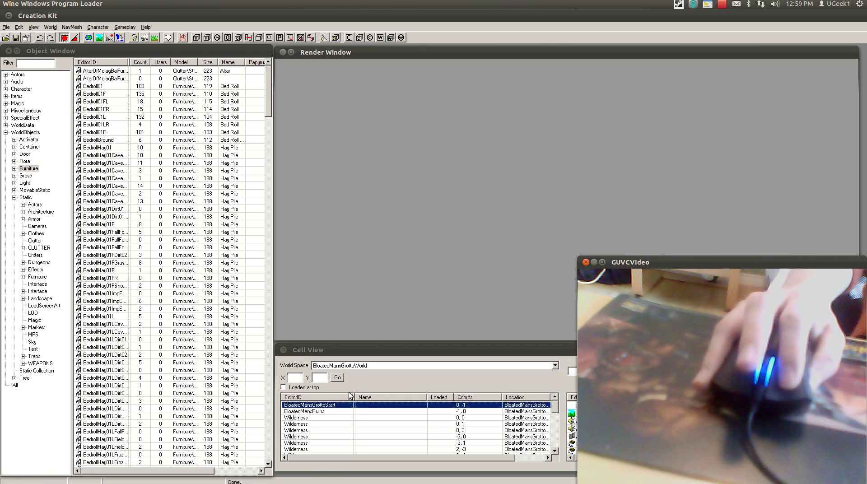
# - Return the Cell View's world space to Interiors
pyautogui.click(360, 371)
pyautogui.scroll(3, 350, 380)
pyautogui.click(349, 375)
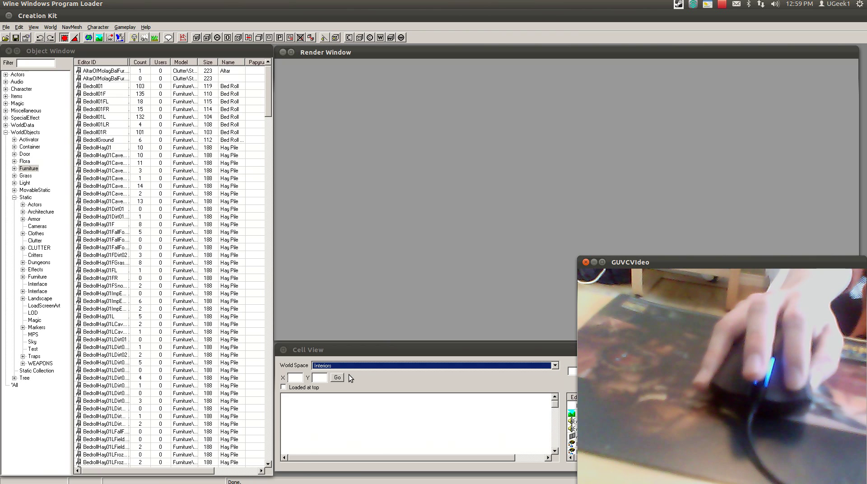
# - Keep the Cell View's world space on Interiors and select the AbandonedShackInterior cell
pyautogui.click(354, 369)
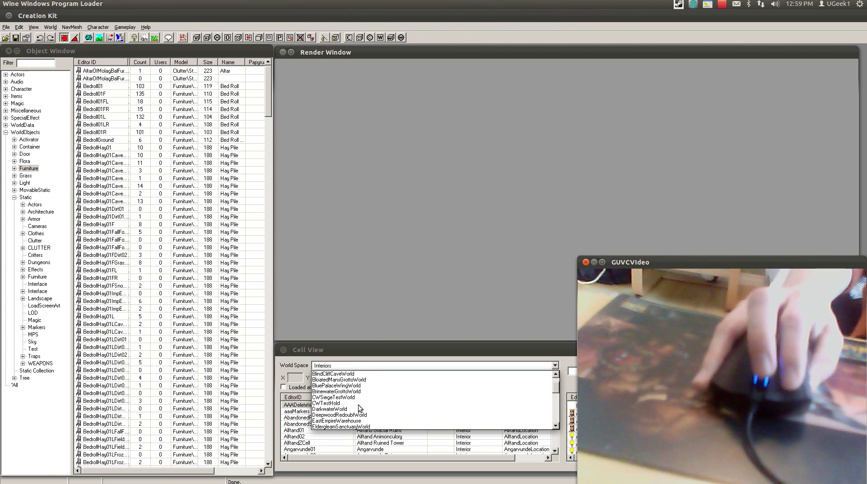
pyautogui.click(351, 372)
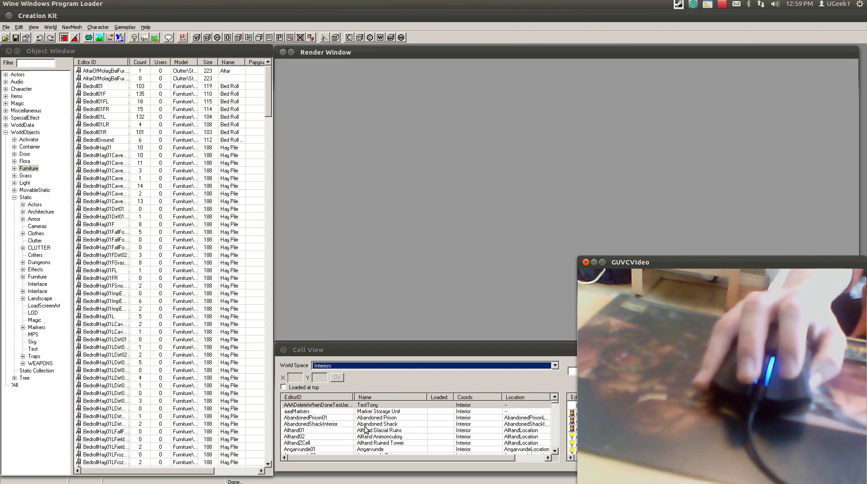
pyautogui.click(338, 427)
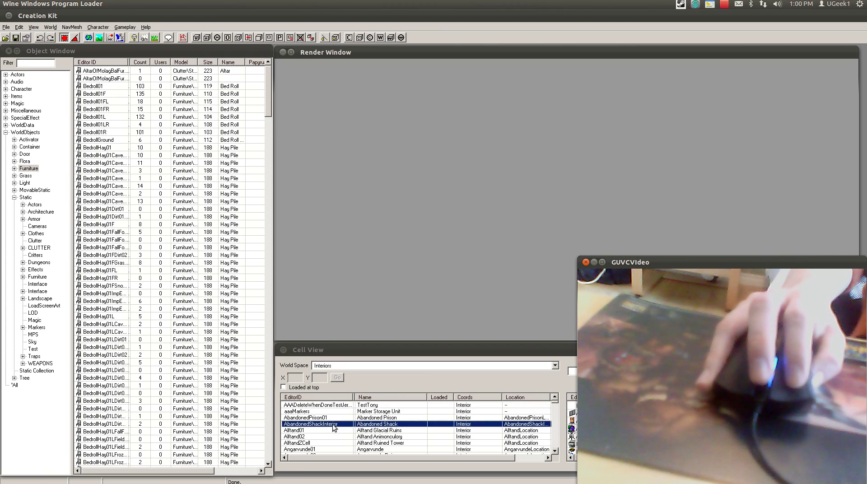
# - Duplicate the ThalmorEmbassy02 interior cell in the Cell View
pyautogui.scroll(-2, 331, 426)
pyautogui.scroll(-12, 330, 423)
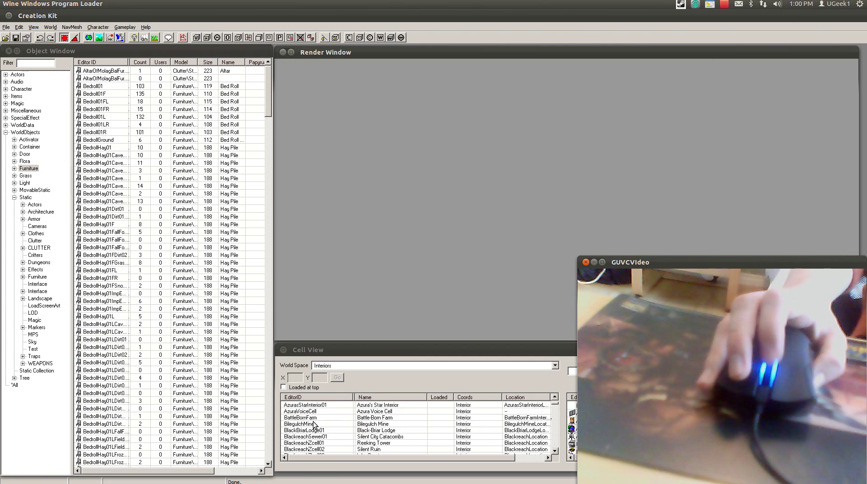
pyautogui.scroll(-12, 315, 425)
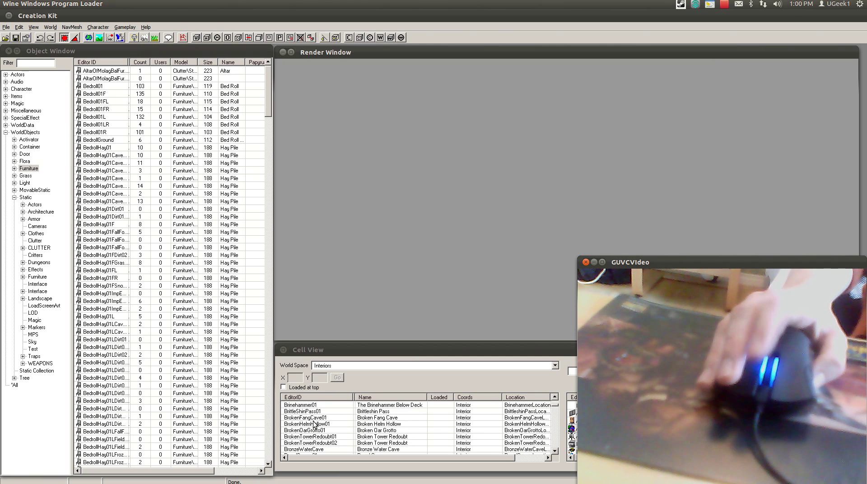
pyautogui.scroll(-12, 314, 425)
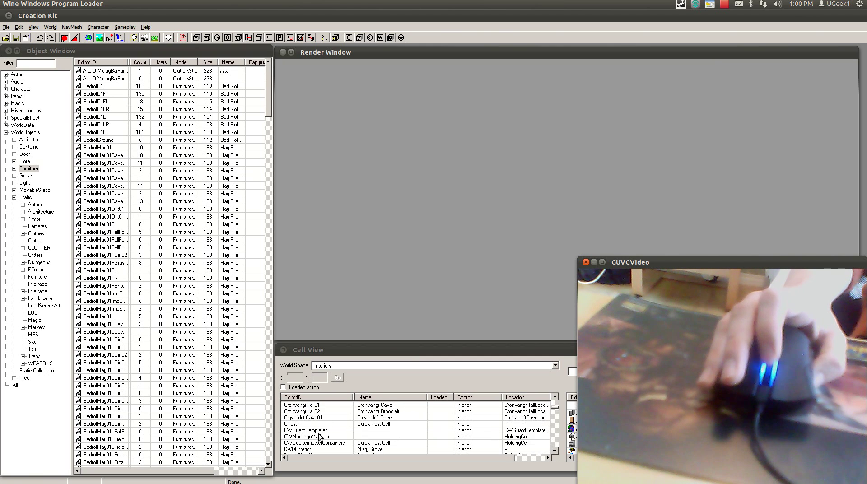
pyautogui.scroll(-12, 320, 438)
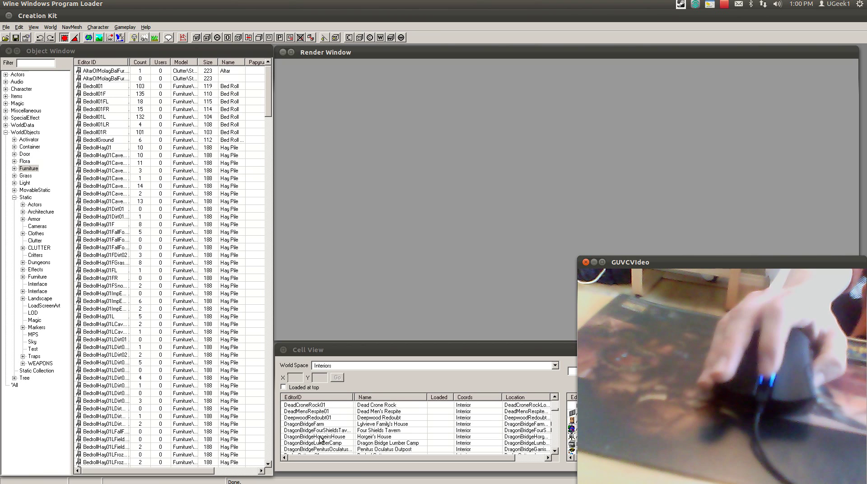
pyautogui.scroll(-12, 320, 438)
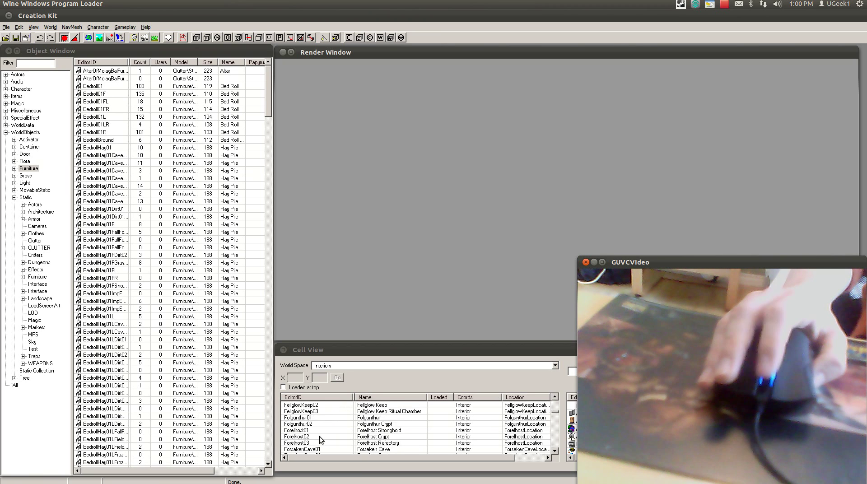
pyautogui.scroll(-12, 320, 438)
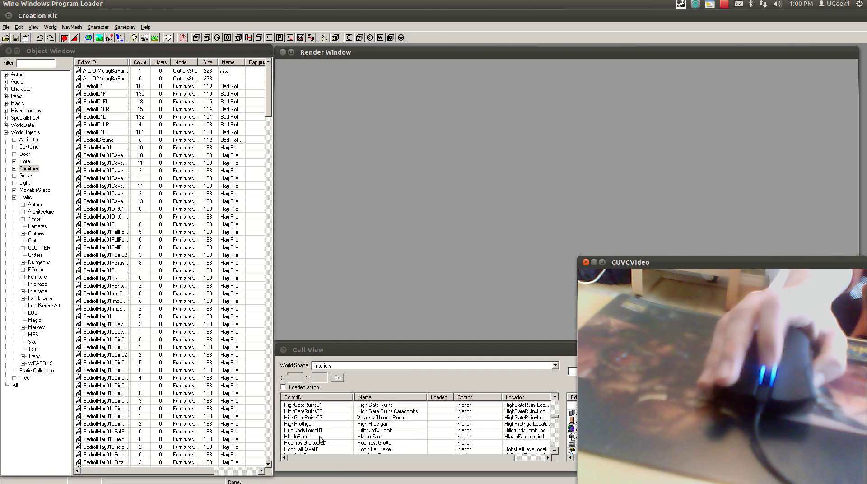
pyautogui.scroll(-20, 320, 438)
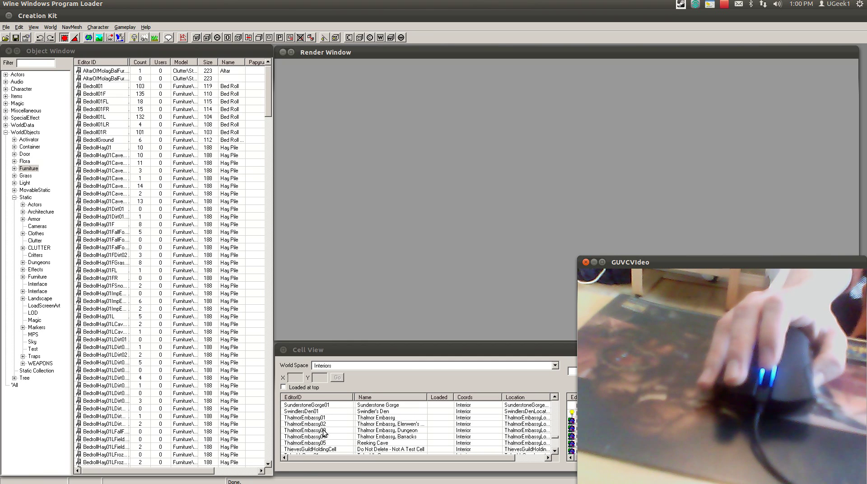
pyautogui.click(319, 425)
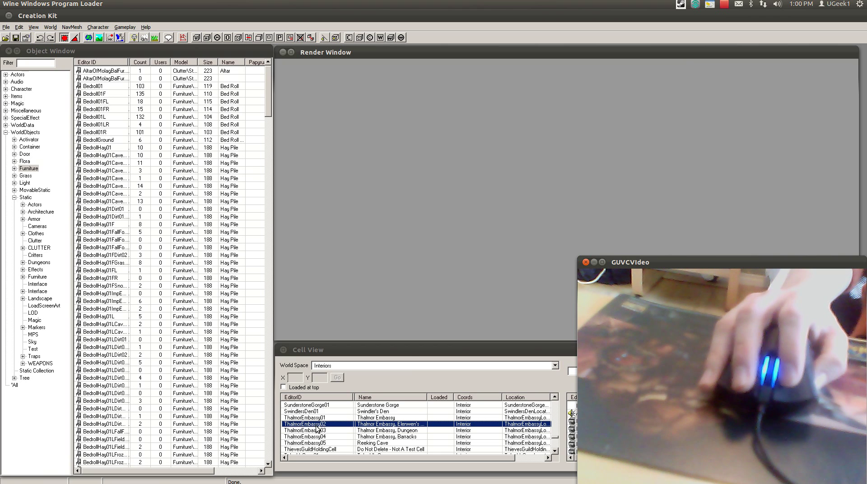
pyautogui.rightClick(317, 427)
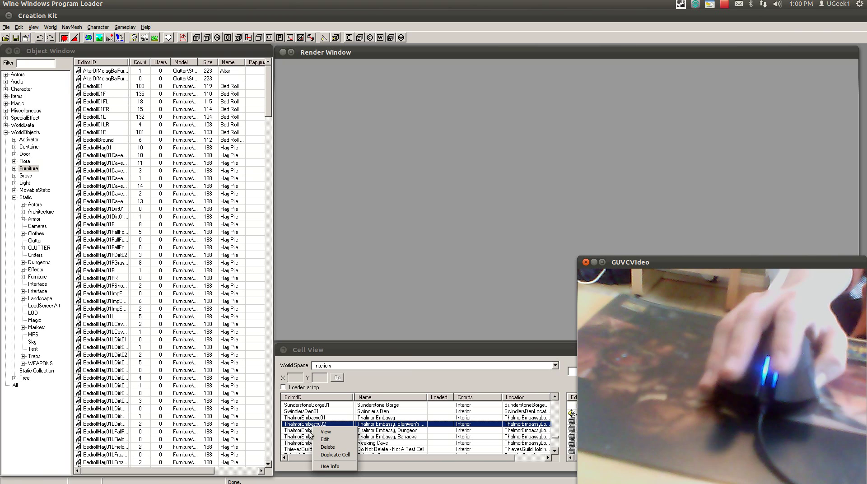
pyautogui.click(334, 455)
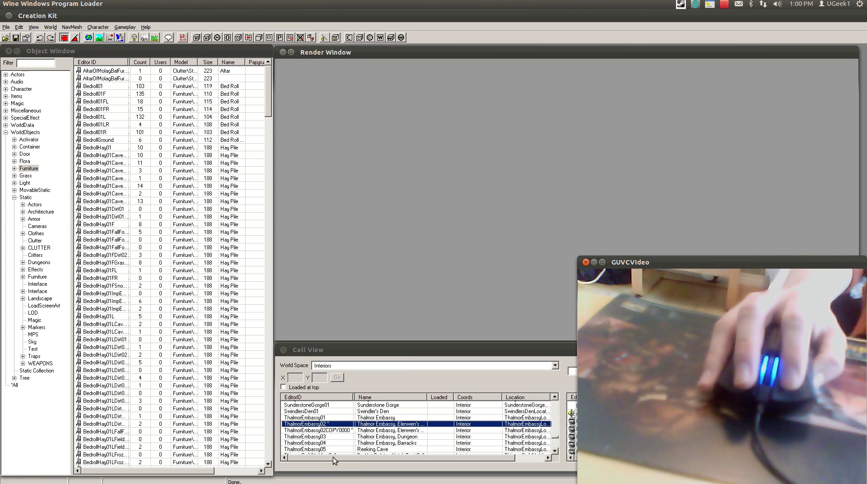
# - Rename the duplicated Thalmor Embassy cell's EditorID to letsplayaround
pyautogui.click(323, 430)
pyautogui.click(323, 430)
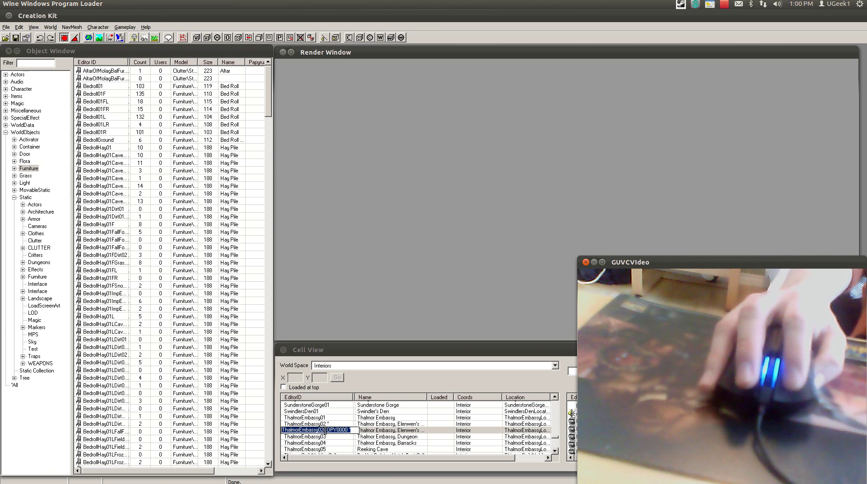
pyautogui.write('Tel')
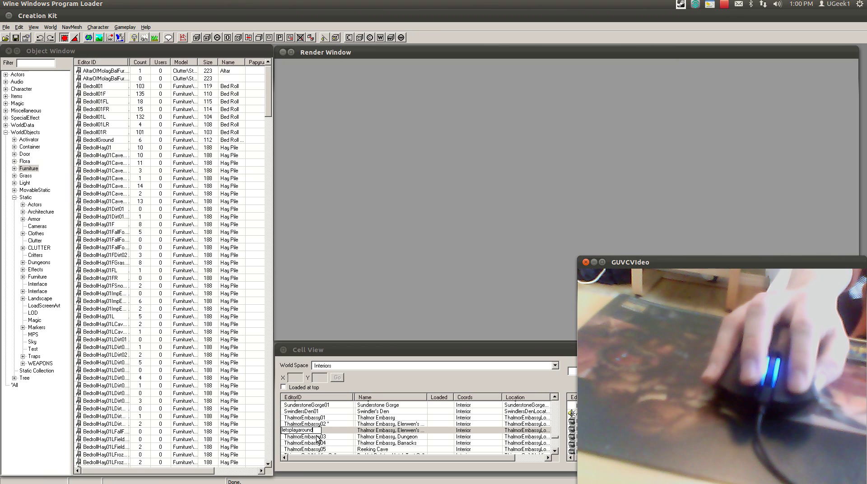
pyautogui.press('Return')
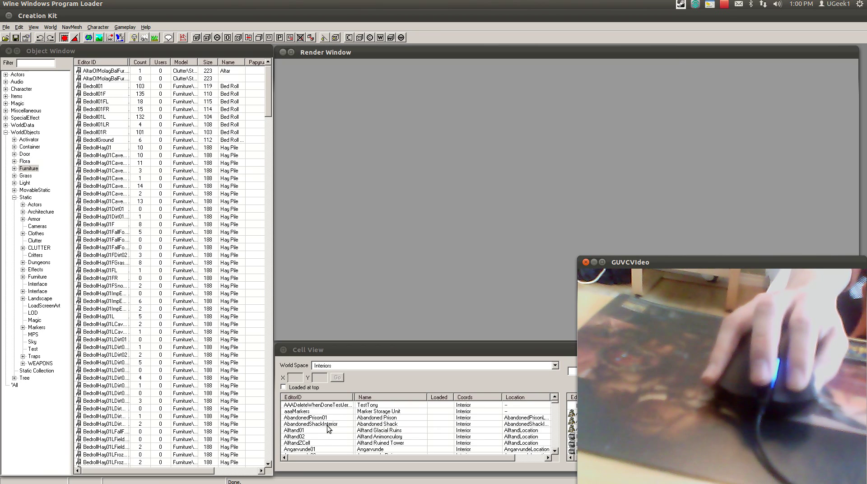
# - Find the renamed letsplayaround cell in the Interiors cell list and select it
pyautogui.click(324, 424)
pyautogui.press('s')
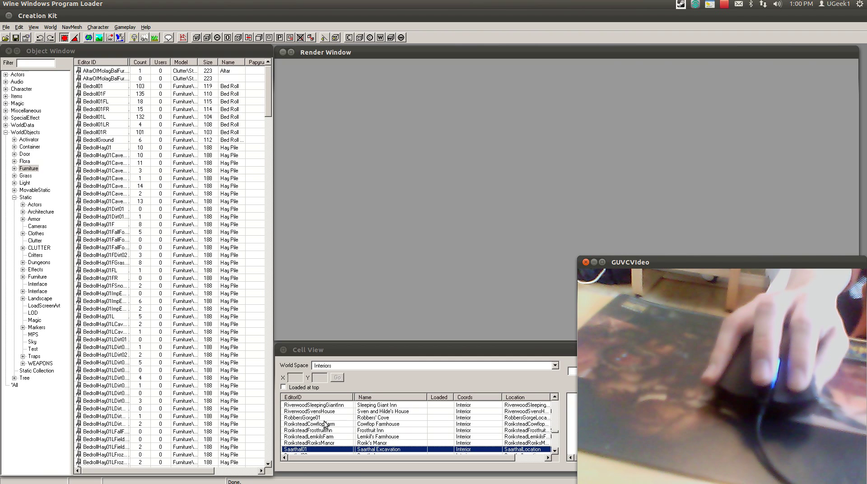
pyautogui.scroll(-2, 324, 422)
pyautogui.scroll(-10, 324, 425)
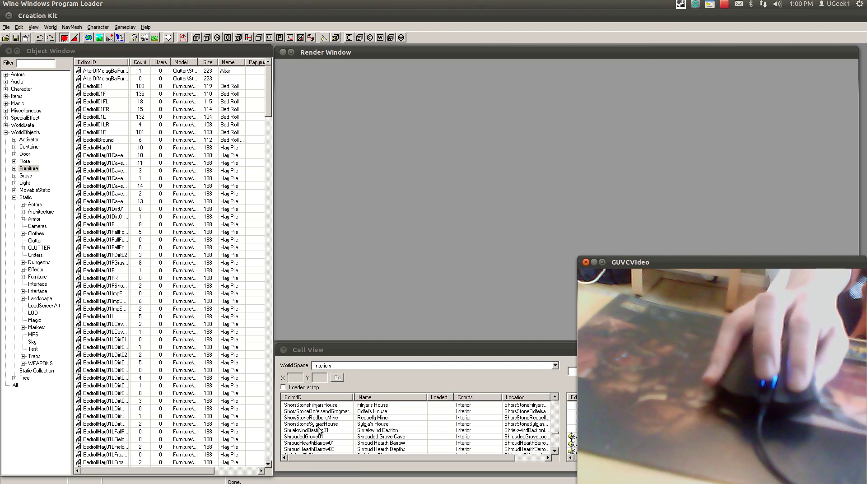
pyautogui.scroll(-8, 311, 433)
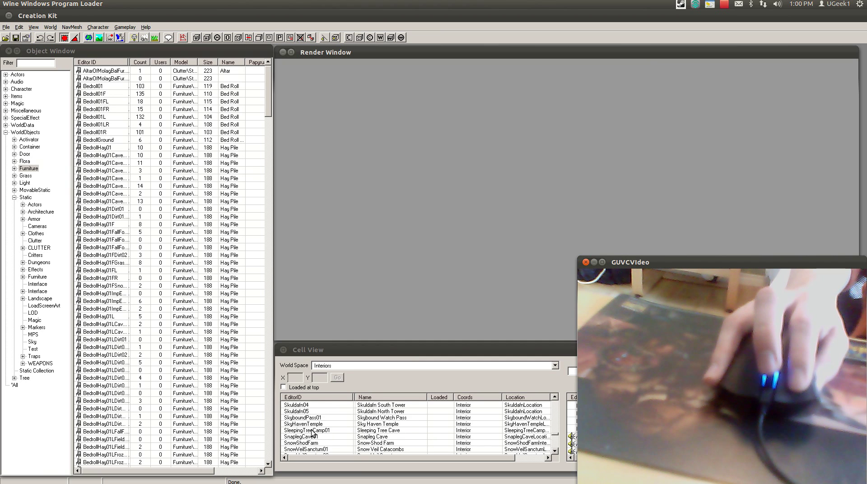
pyautogui.scroll(-1, 313, 433)
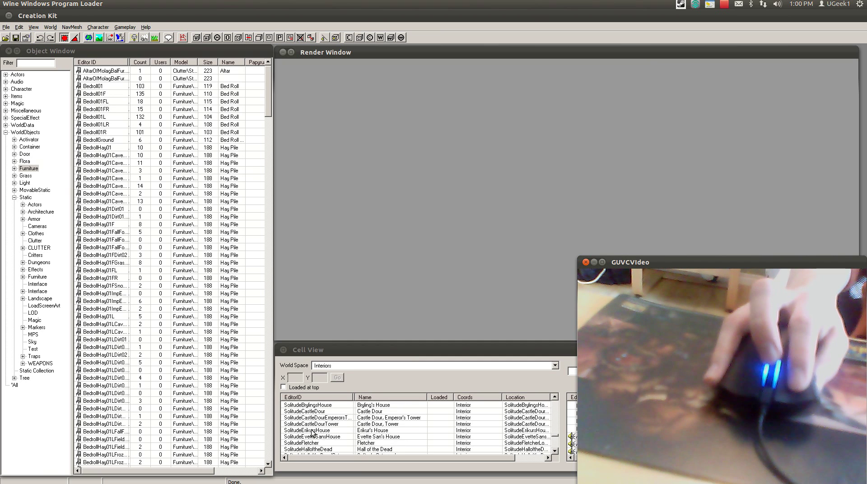
pyautogui.scroll(-12, 313, 432)
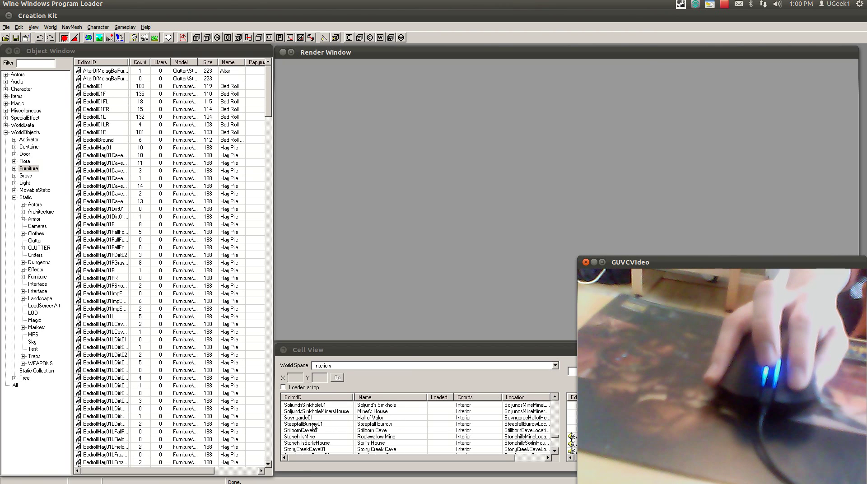
pyautogui.scroll(-3, 314, 426)
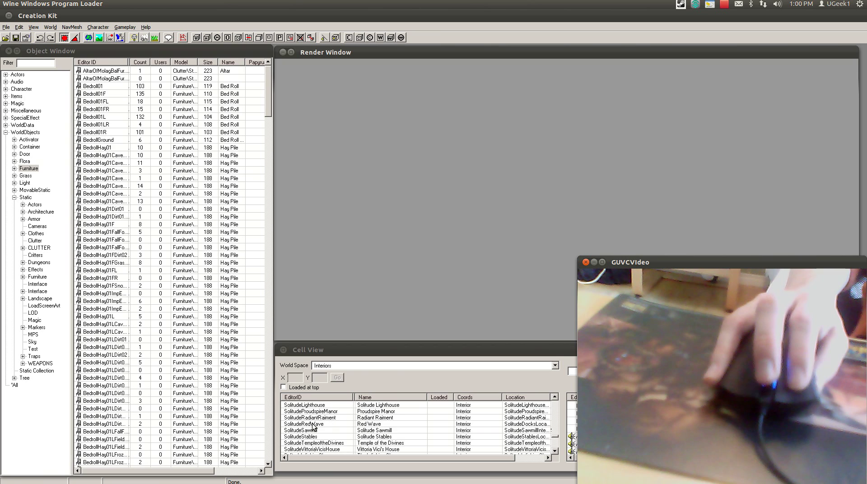
pyautogui.scroll(-3, 313, 427)
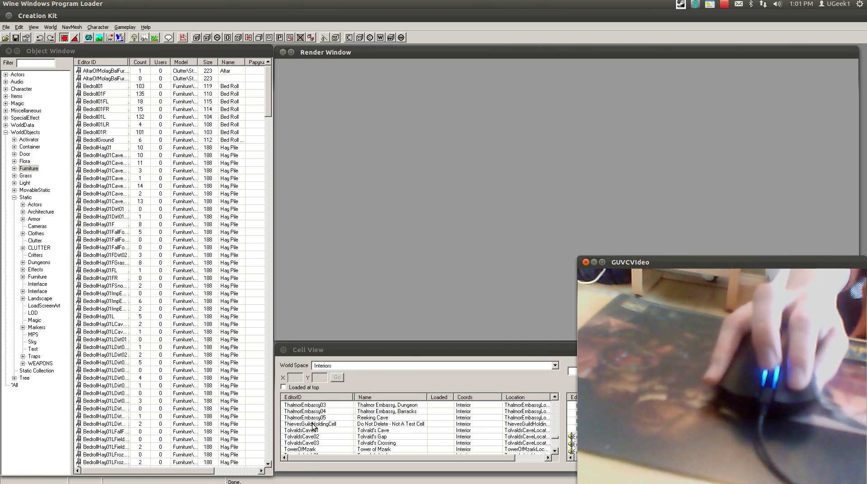
pyautogui.scroll(8, 314, 427)
pyautogui.scroll(10, 312, 426)
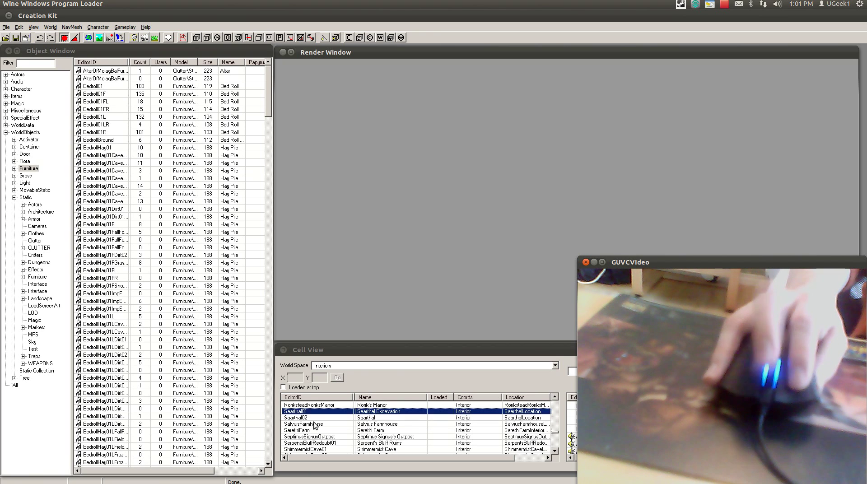
pyautogui.scroll(20, 328, 427)
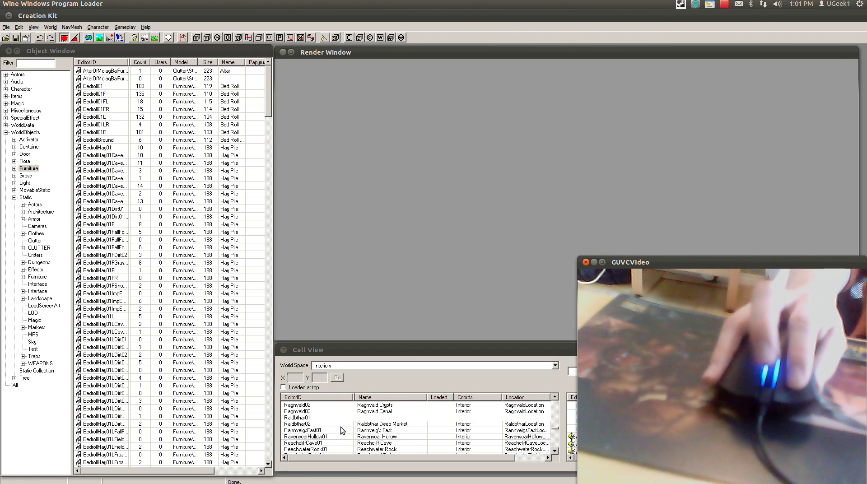
pyautogui.scroll(15, 349, 430)
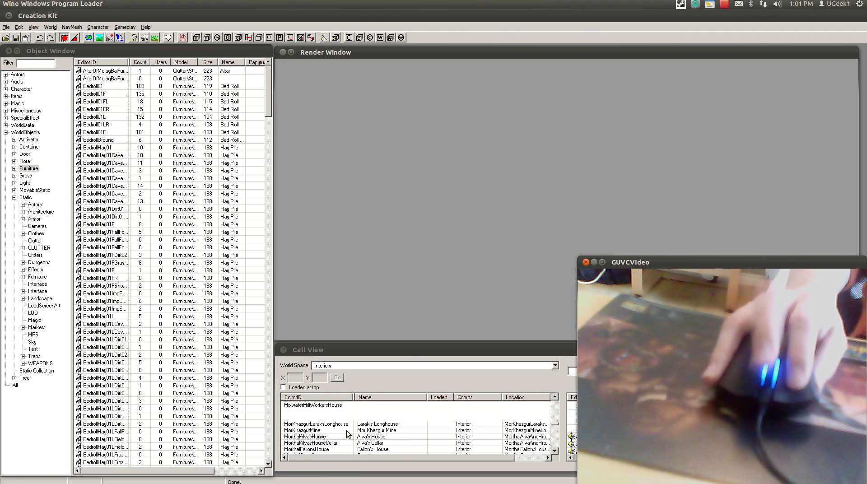
pyautogui.scroll(15, 346, 430)
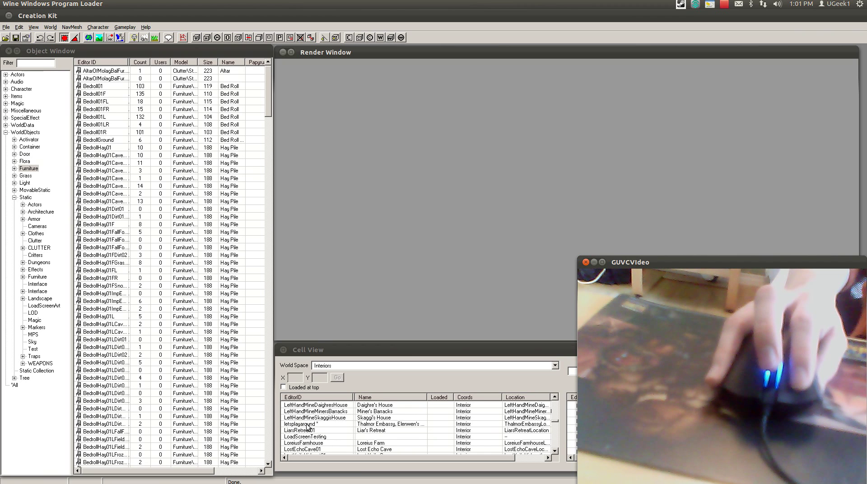
pyautogui.click(316, 423)
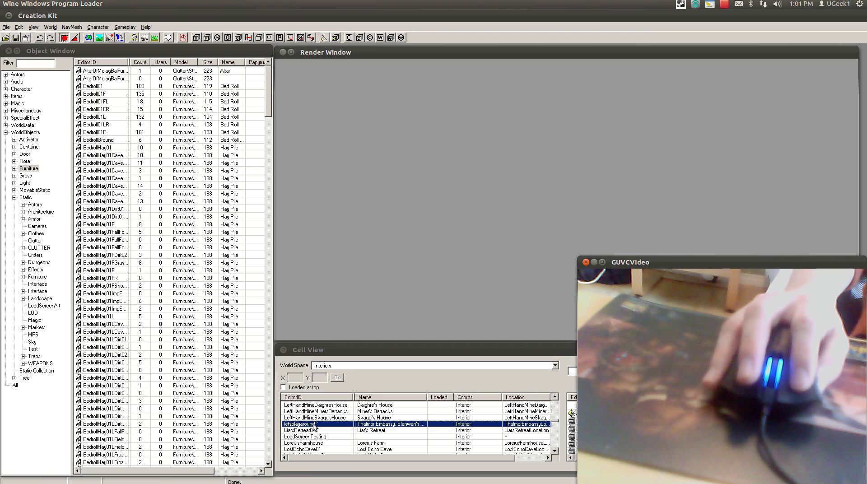
# - Load the letsplayaround cell into the Render Window, choosing to continue past the model warnings
pyautogui.doubleClick(315, 425)
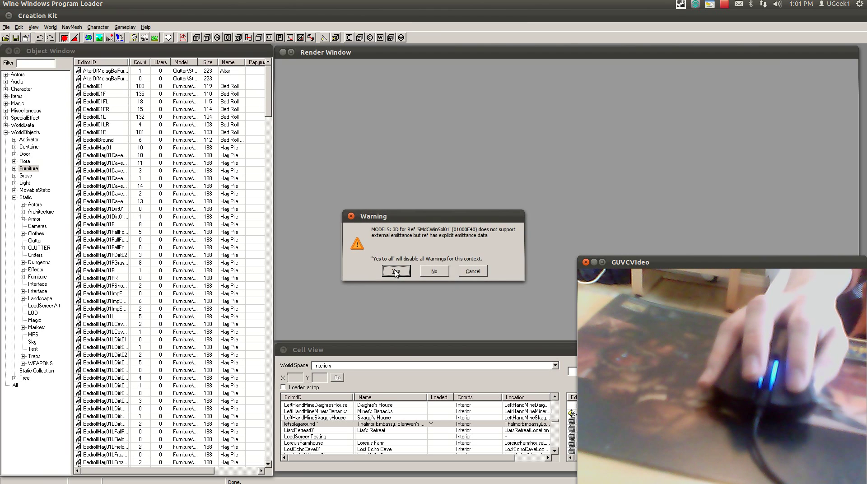
pyautogui.click(395, 271)
pyautogui.click(395, 270)
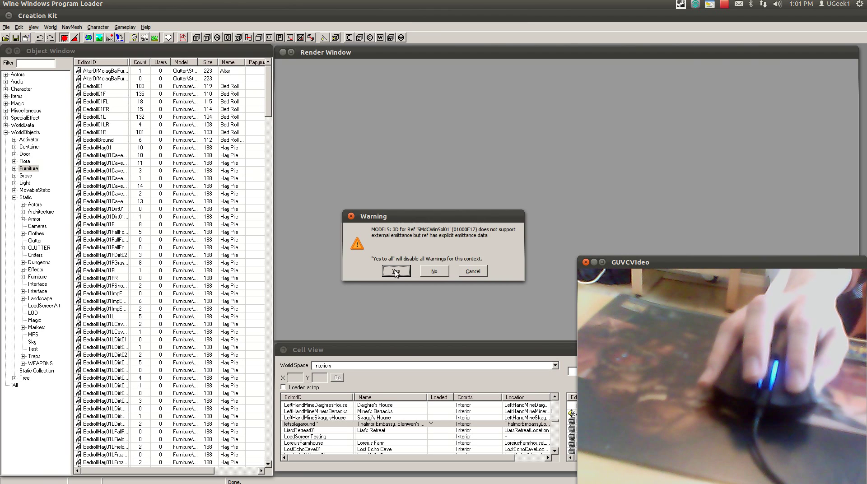
pyautogui.click(395, 270)
pyautogui.click(394, 270)
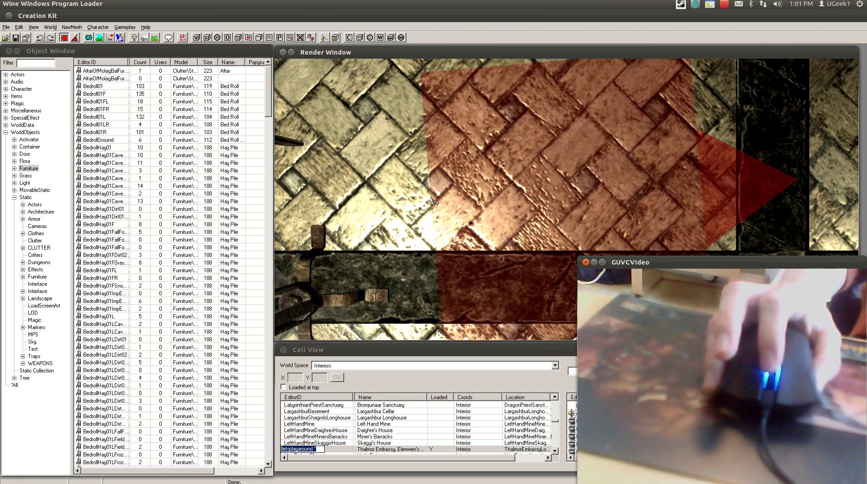
# - Examine the loaded letsplayaround cell in the Render Window at different zoom levels
pyautogui.scroll(-2, 440, 195)
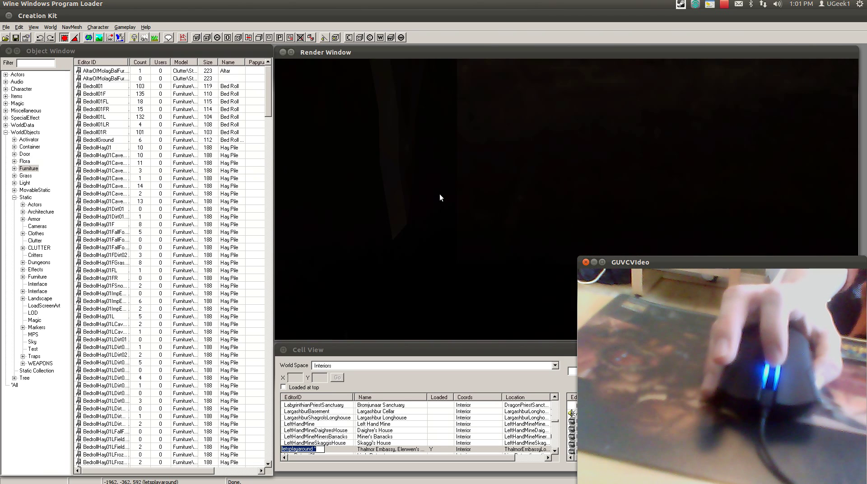
pyautogui.scroll(-4, 440, 194)
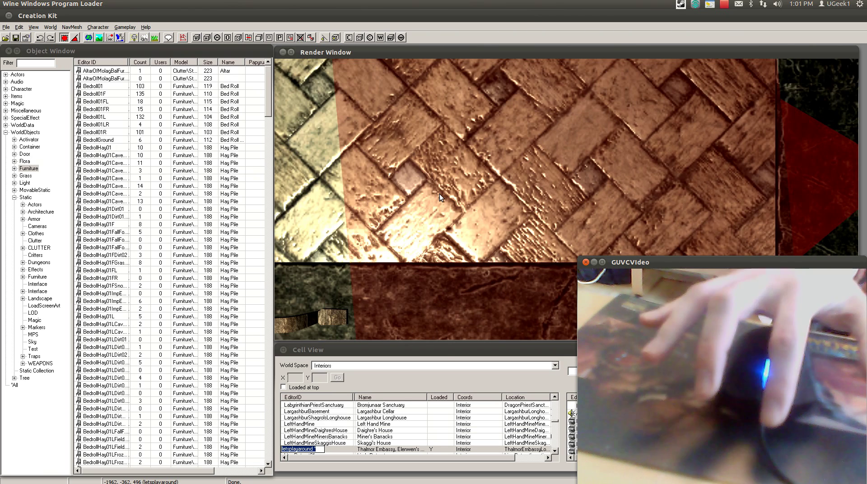
pyautogui.scroll(-5, 440, 194)
pyautogui.scroll(5, 438, 194)
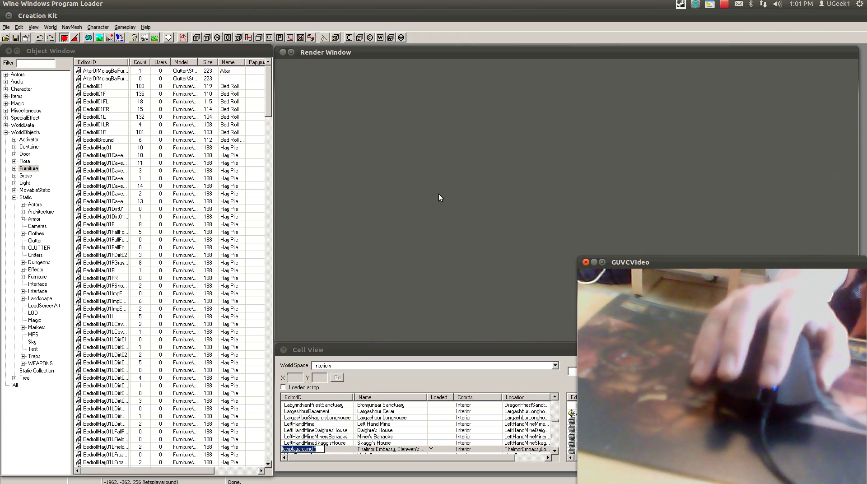
pyautogui.scroll(4, 439, 195)
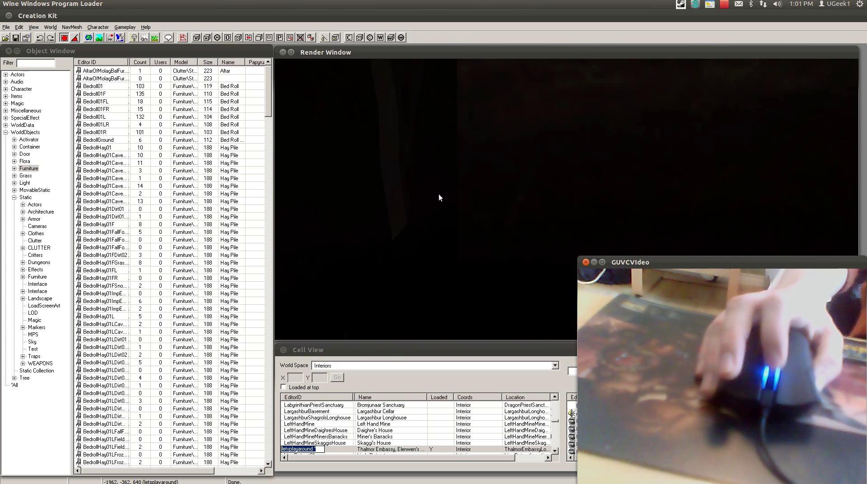
# - View the letsplayaround cell's overall room layout from above and uncover the Cell View's object list
pyautogui.scroll(12, 419, 168)
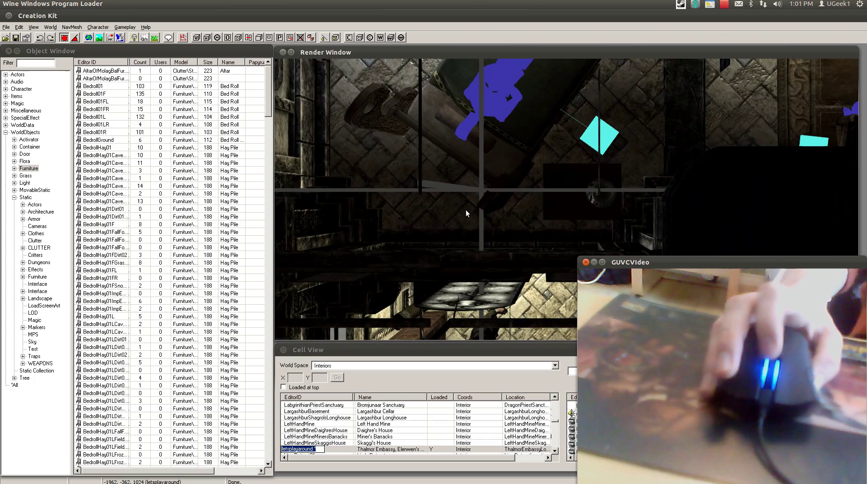
pyautogui.scroll(20, 466, 209)
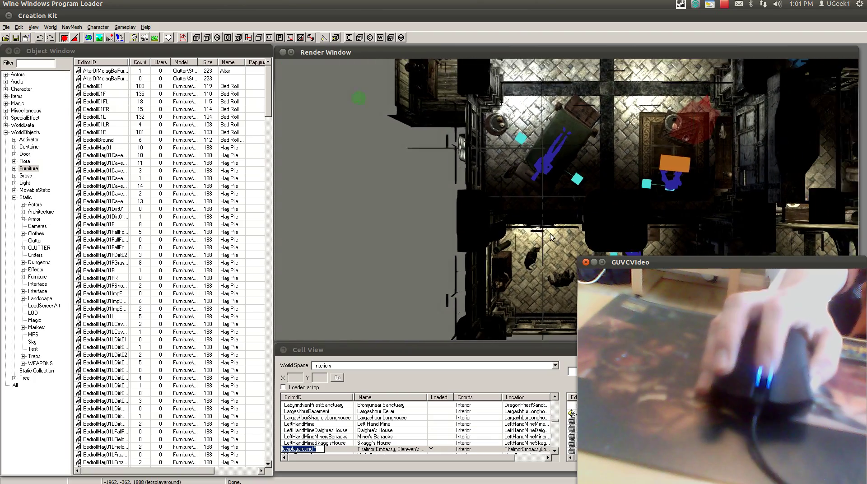
pyautogui.scroll(20, 547, 235)
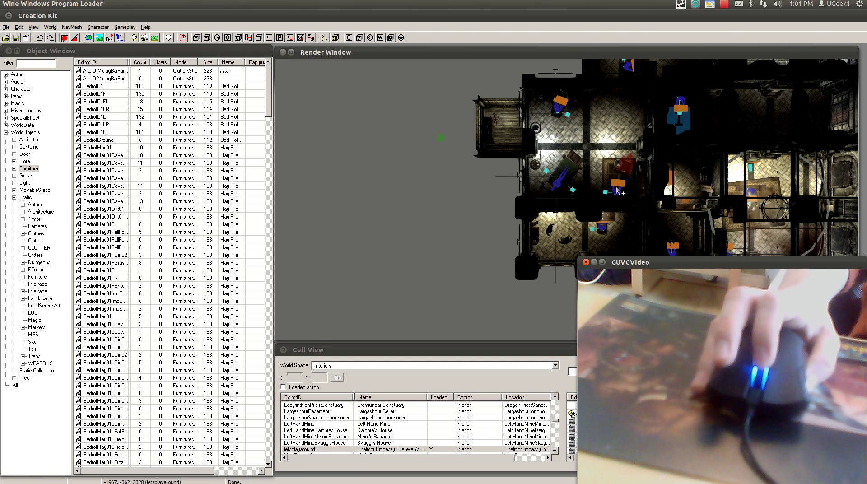
pyautogui.moveTo(617, 190); pyautogui.dragTo(503, 168, button='middle')
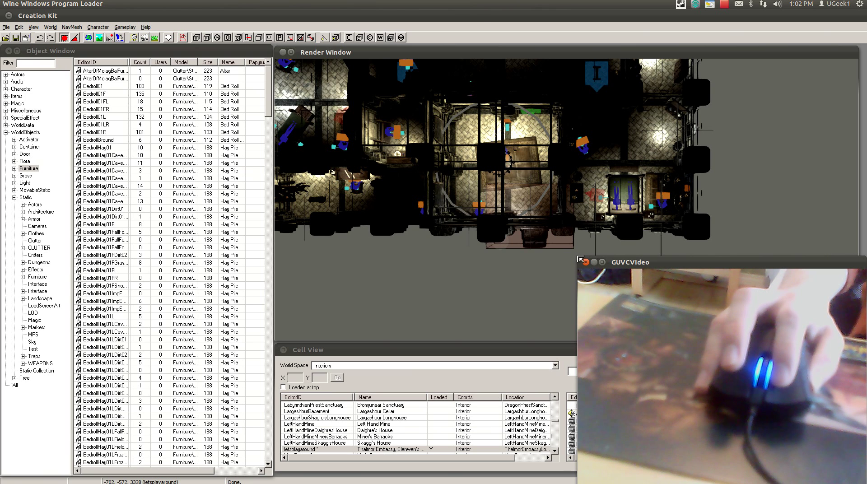
pyautogui.moveTo(578, 257); pyautogui.dragTo(630, 323)
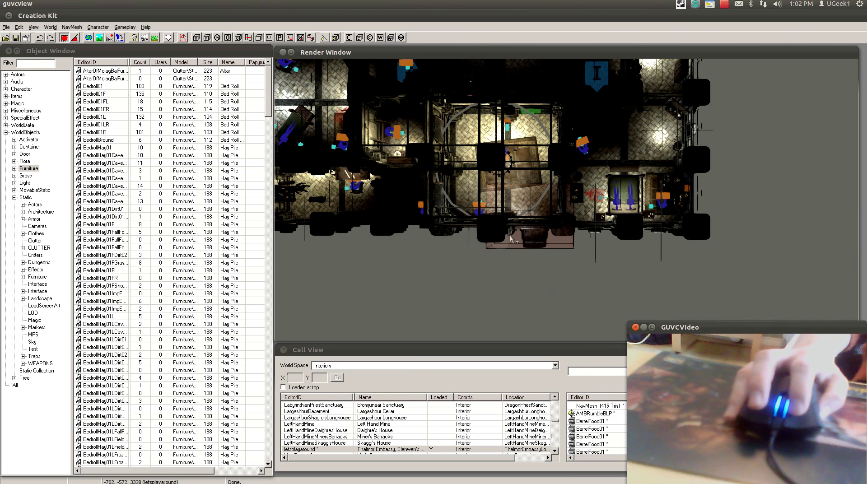
# - Select the hall's mist effect, a glow effect and the upper treasure chest one after another in the top-down view
pyautogui.click(527, 133)
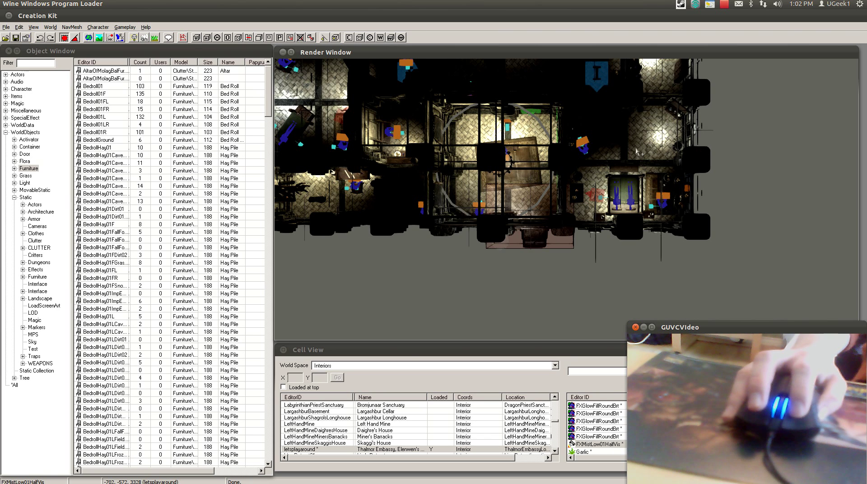
pyautogui.click(578, 194)
pyautogui.scroll(-3, 578, 194)
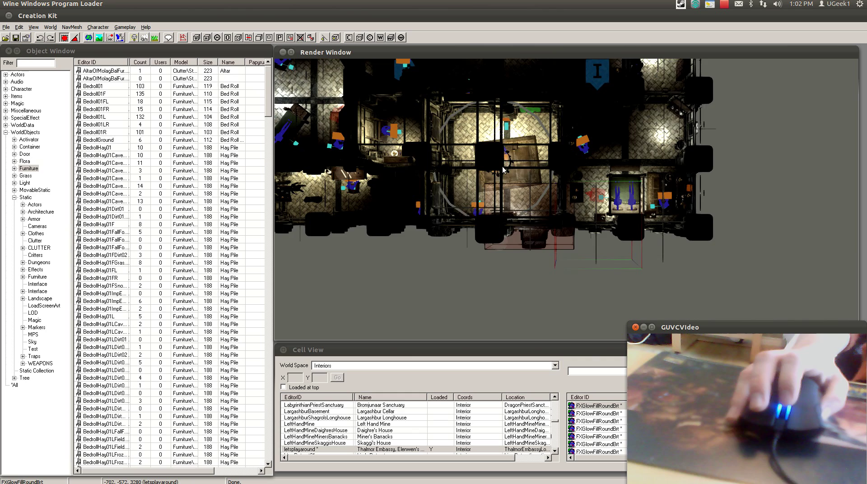
pyautogui.moveTo(509, 172); pyautogui.dragTo(557, 210, button='middle')
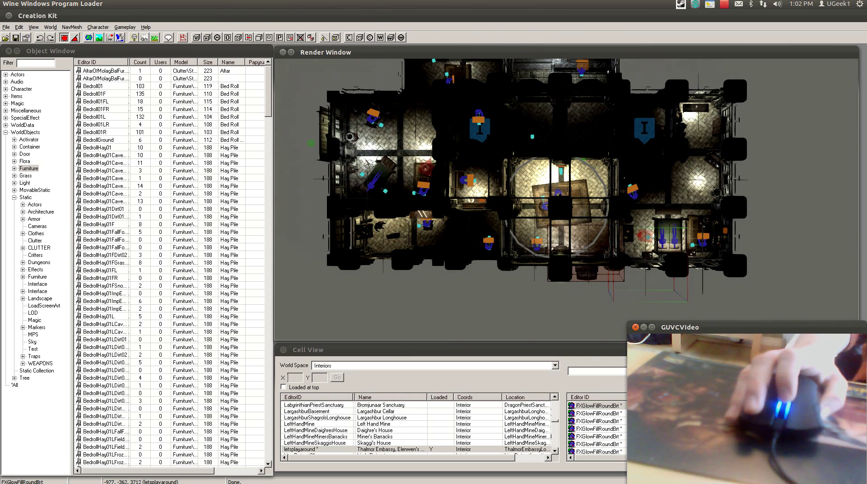
pyautogui.click(389, 168)
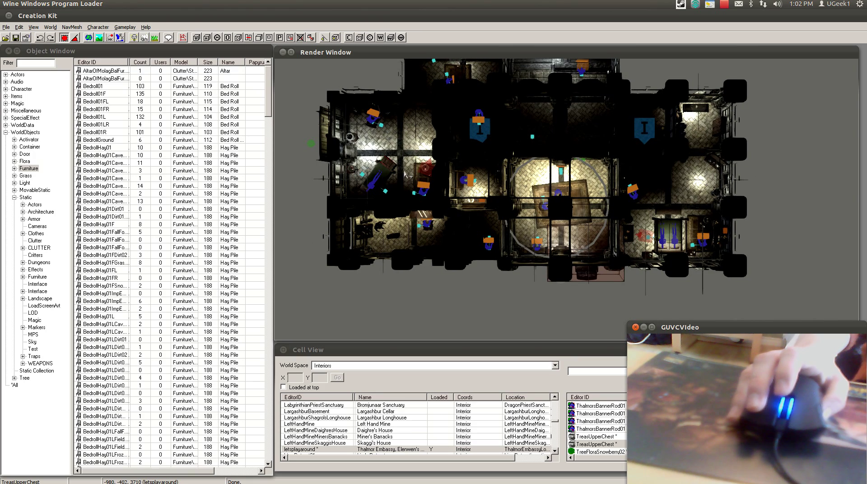
# - Examine the building from an angled side view, moving in past the central hall to the bedroom dresser
pyautogui.keyDown('shift'); pyautogui.moveTo(405, 171); pyautogui.dragTo(392, 124, button='middle'); pyautogui.keyUp('shift')
pyautogui.scroll(5, 568, 210)
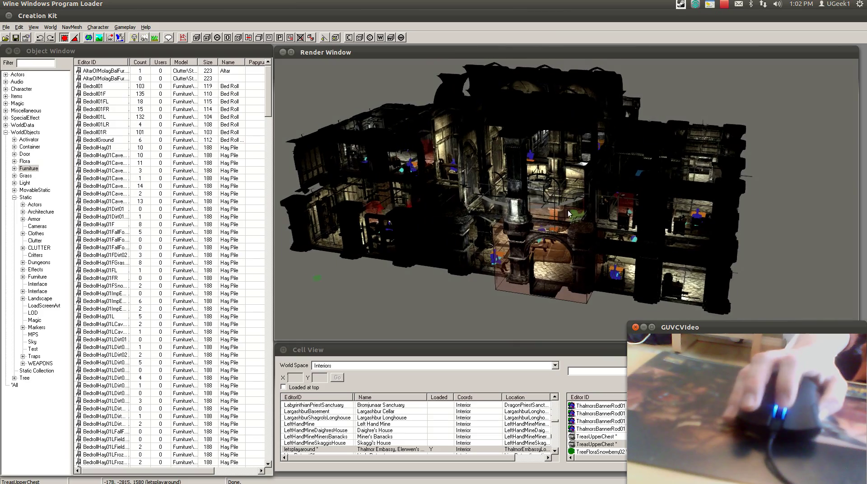
pyautogui.scroll(4, 567, 217)
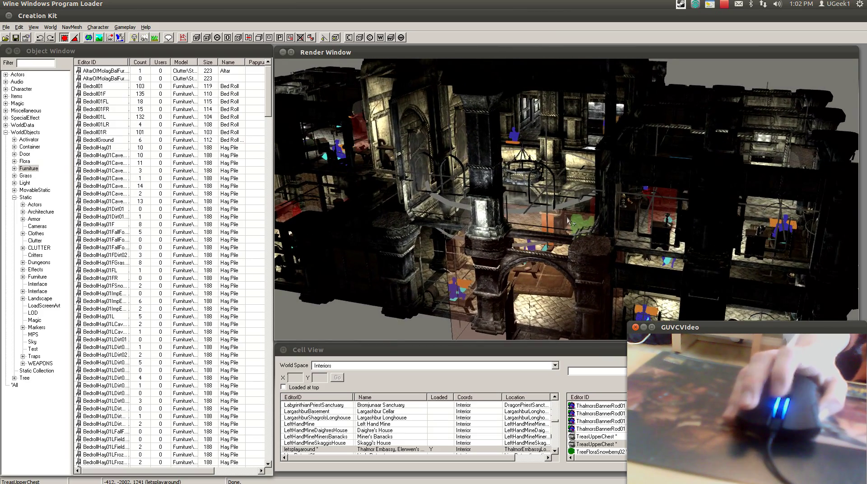
pyautogui.scroll(2, 566, 217)
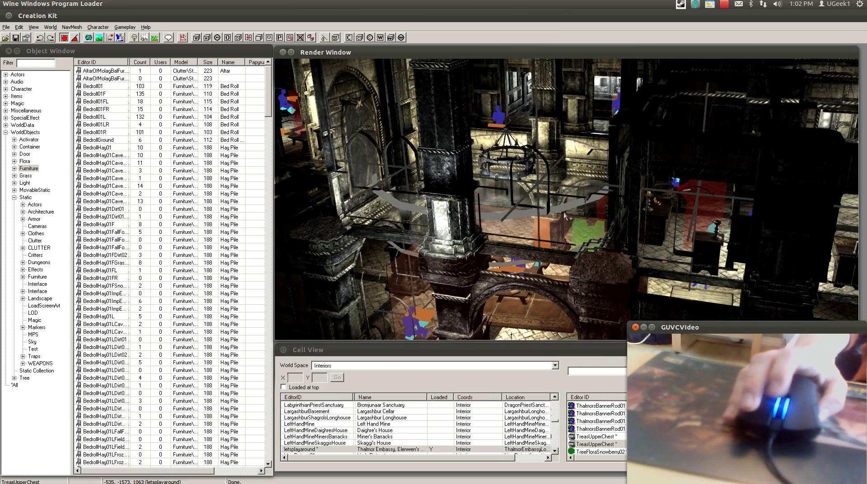
pyautogui.scroll(6, 564, 216)
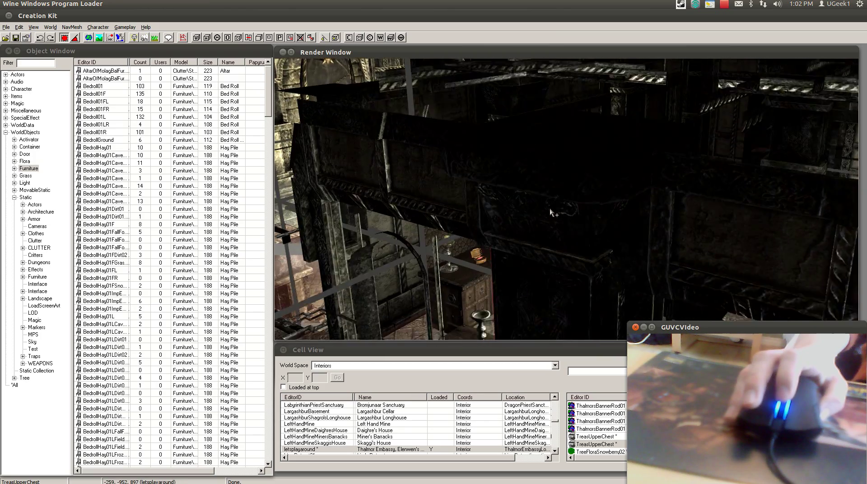
pyautogui.scroll(-3, 555, 211)
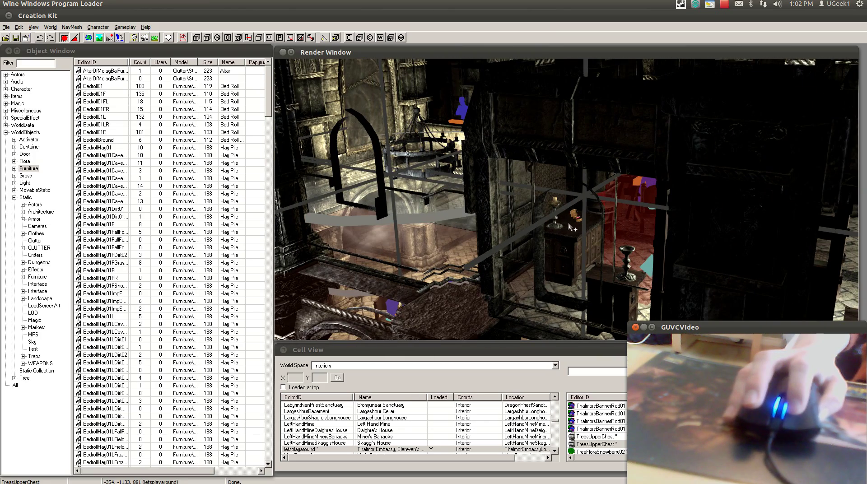
# - Select the glow effect by the bedroom dresser and inspect the candlestick and jewelry box on it up close
pyautogui.click(569, 225)
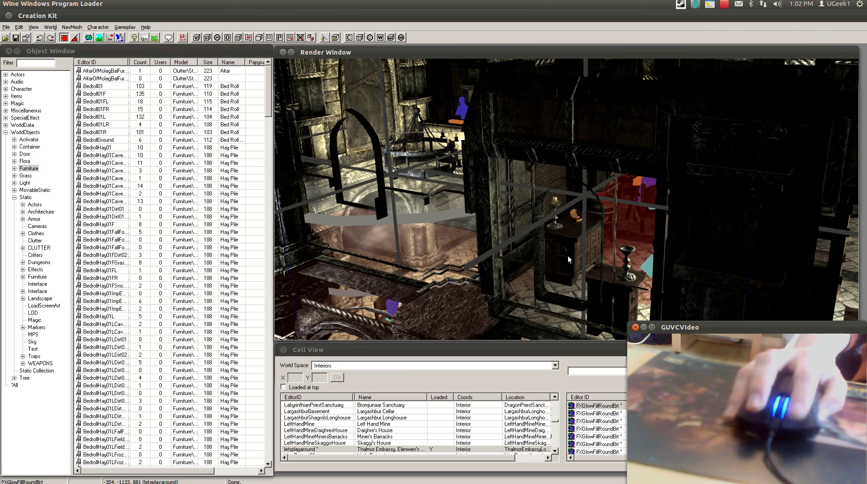
pyautogui.scroll(6, 603, 252)
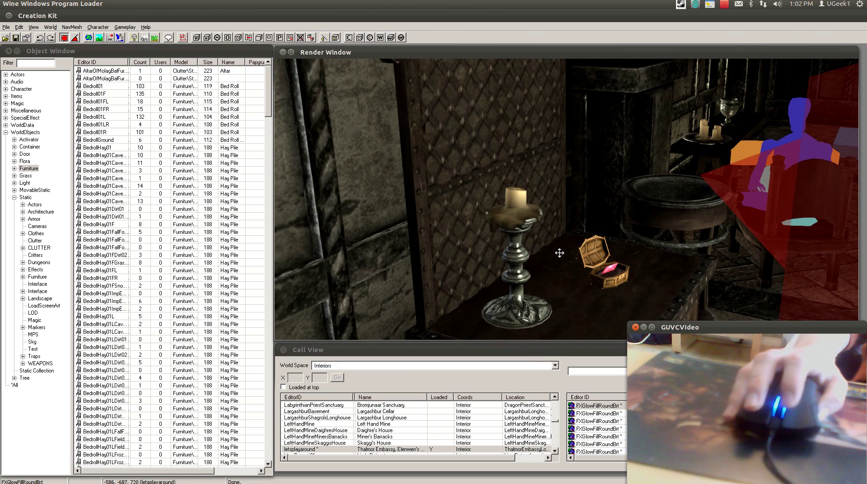
pyautogui.keyDown('shift'); pyautogui.moveTo(559, 253); pyautogui.dragTo(569, 263, button='middle'); pyautogui.keyUp('shift')
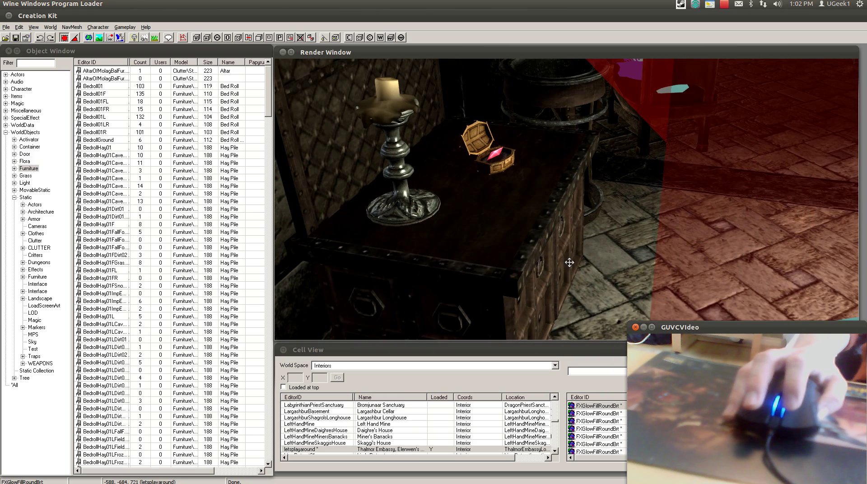
pyautogui.scroll(4, 600, 209)
pyautogui.scroll(-6, 600, 210)
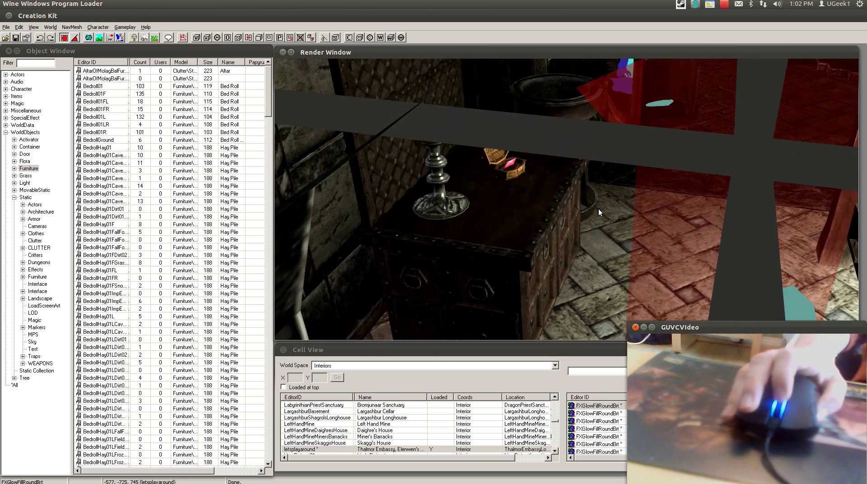
pyautogui.scroll(-10, 561, 218)
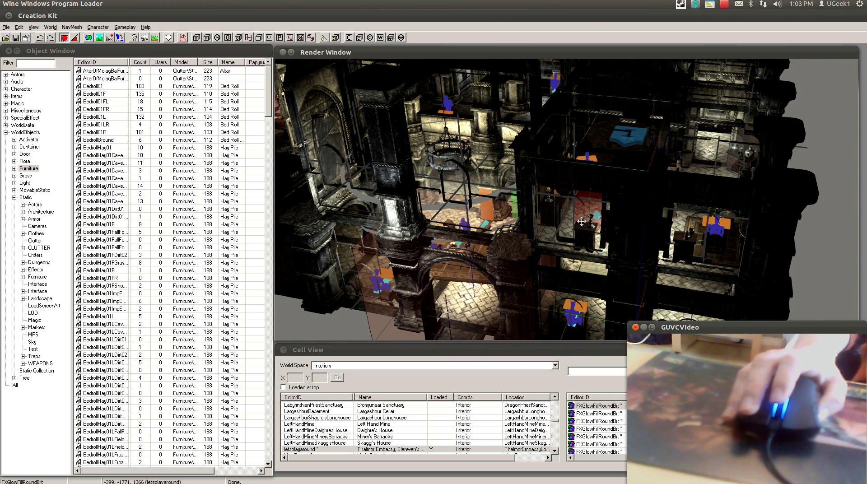
# - Toggle the marker display in the Render Window, leaving the markers hidden
pyautogui.press('m')
pyautogui.press('m')
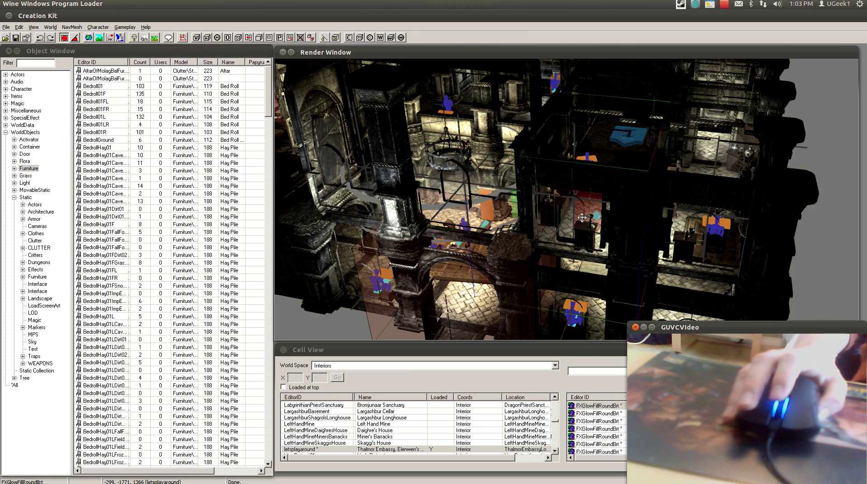
pyautogui.press('m')
pyautogui.press('m')
pyautogui.press('m')
pyautogui.press('m')
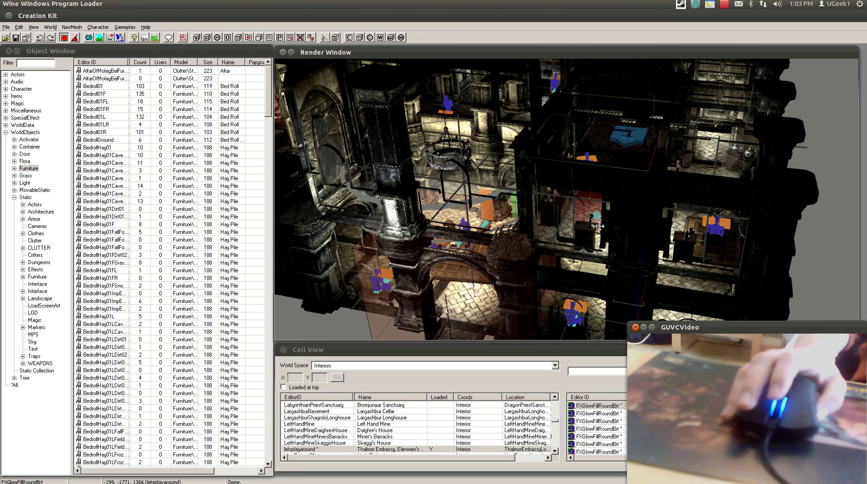
pyautogui.press('m')
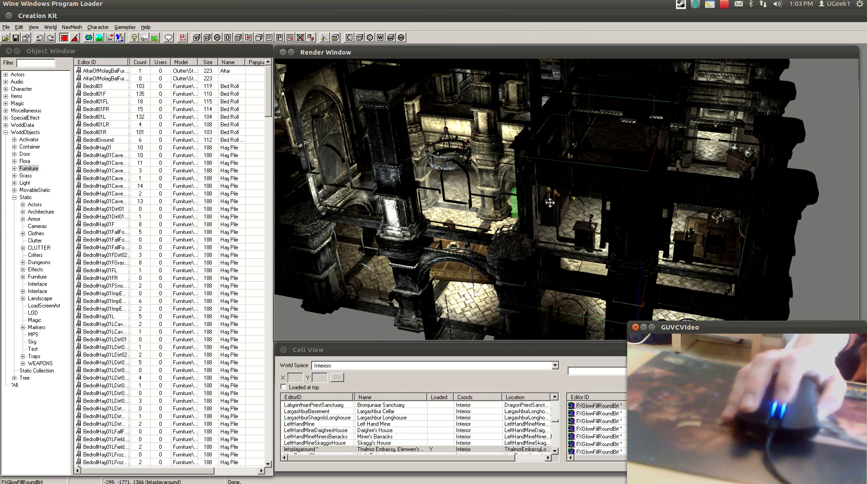
# - Select the double bed NobleBedDouble02 in the bedroom
pyautogui.keyDown('shift'); pyautogui.moveTo(550, 202); pyautogui.dragTo(561, 291, button='middle'); pyautogui.keyUp('shift')
pyautogui.click(550, 266)
pyautogui.scroll(10, 609, 262)
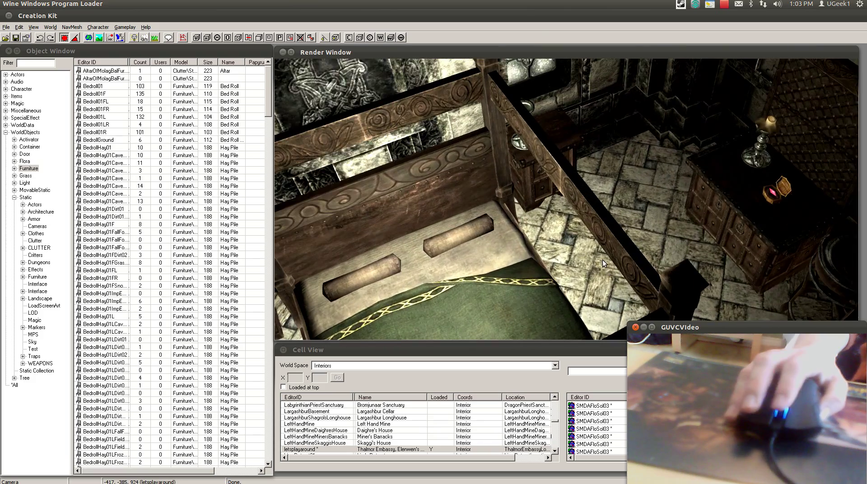
pyautogui.scroll(-10, 603, 260)
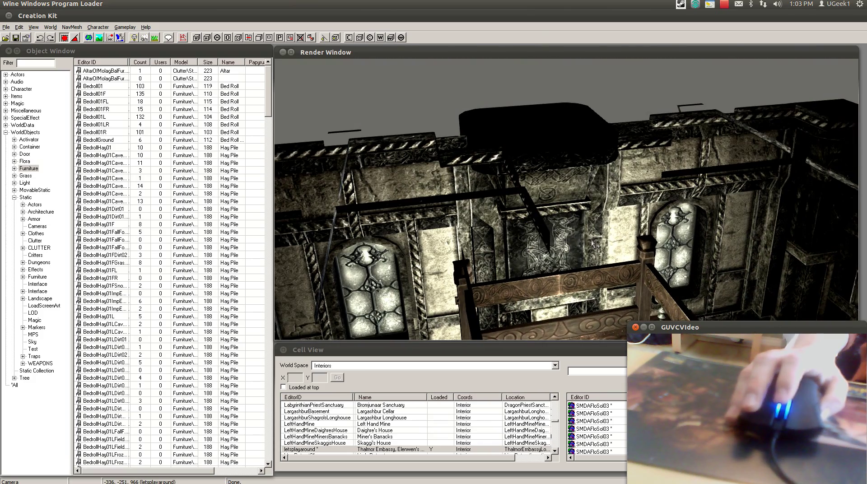
pyautogui.click(578, 271)
# - Examine the bedroom around the selected double bed from outside the walls and from inside the room
pyautogui.scroll(-6, 583, 286)
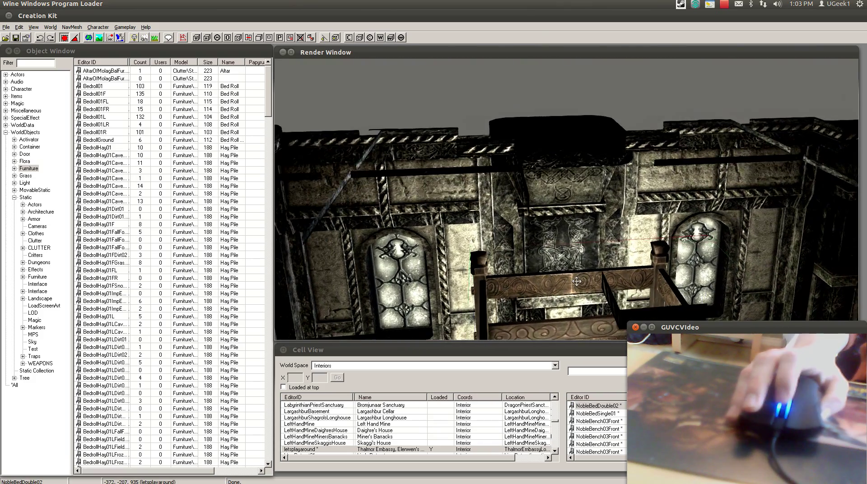
pyautogui.scroll(-5, 575, 280)
pyautogui.scroll(3, 575, 282)
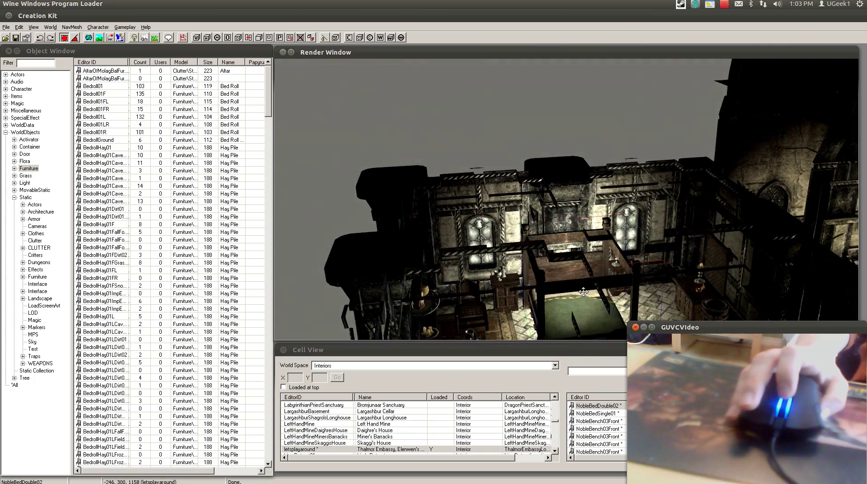
pyautogui.scroll(-5, 578, 284)
pyautogui.moveTo(578, 284)
pyautogui.keyDown('shift'); pyautogui.mouseDown(button='middle')
pyautogui.moveTo(553, 282)
pyautogui.moveTo(563, 276)
pyautogui.mouseUp(button='middle'); pyautogui.keyUp('shift')
pyautogui.scroll(-10, 555, 280)
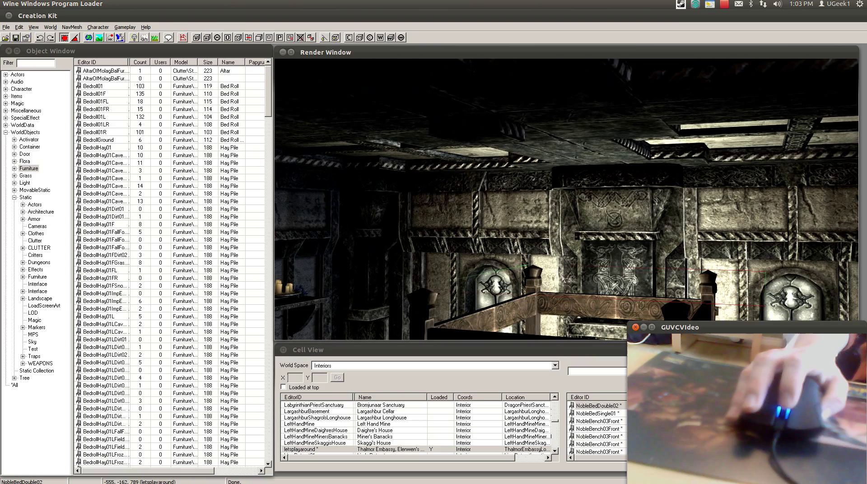
pyautogui.scroll(5, 569, 281)
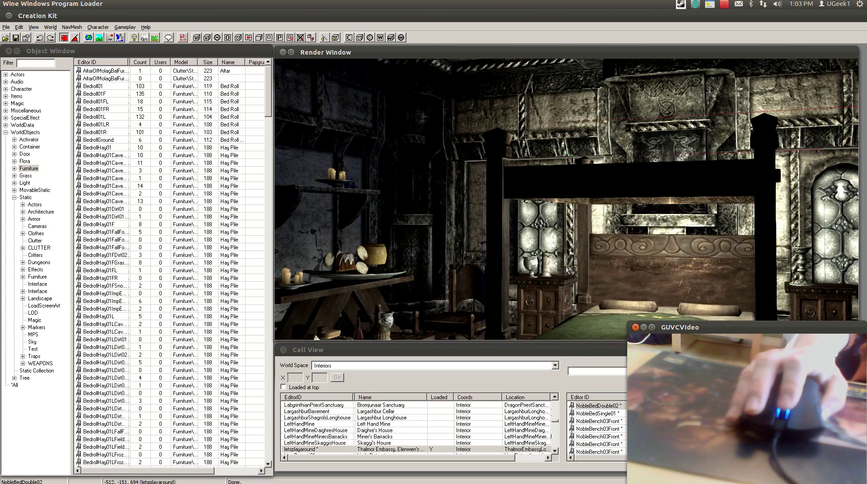
# - Inspect the selected double bed from several angles and distances, including the dresser and floor beside it
pyautogui.scroll(-3, 570, 272)
pyautogui.keyDown('shift'); pyautogui.moveTo(560, 267); pyautogui.dragTo(668, 294, button='middle'); pyautogui.keyUp('shift')
pyautogui.scroll(3, 565, 275)
pyautogui.scroll(-5, 565, 276)
pyautogui.scroll(2, 565, 276)
pyautogui.scroll(-3, 565, 275)
pyautogui.scroll(4, 553, 272)
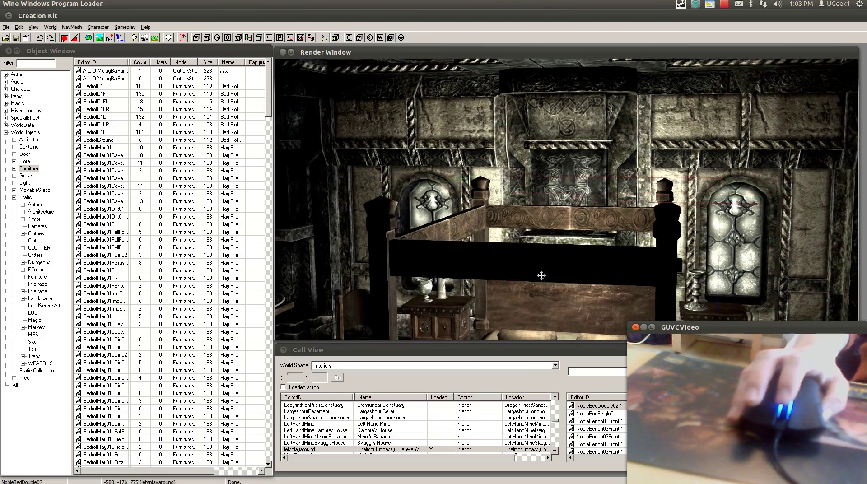
pyautogui.scroll(5, 542, 275)
pyautogui.scroll(2, 551, 264)
pyautogui.scroll(3, 667, 287)
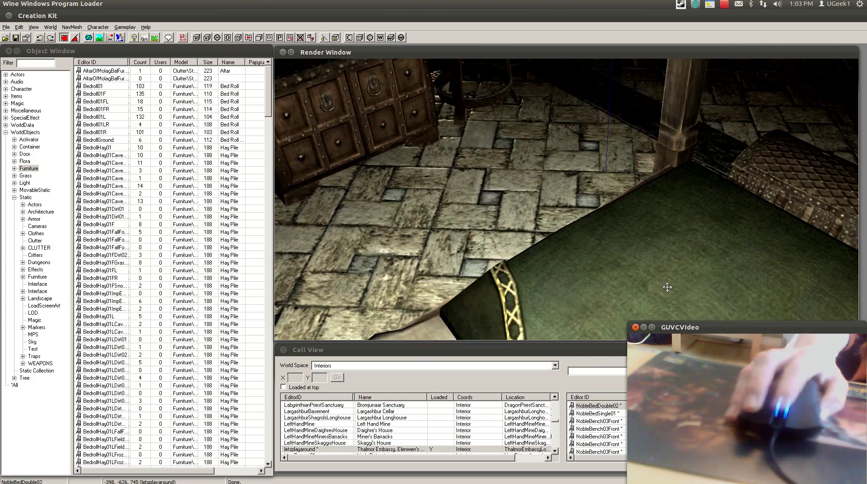
# - Examine the whole building from above and its central hall with the chandelier and stone arches up close
pyautogui.scroll(-10, 667, 287)
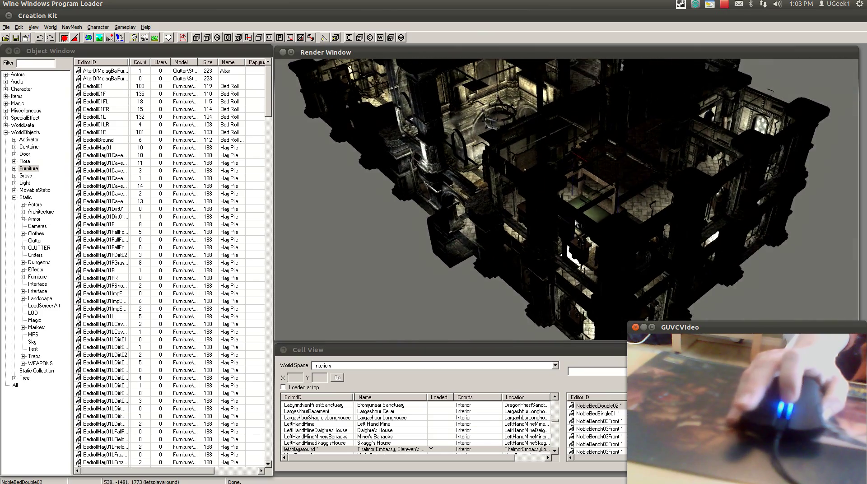
pyautogui.moveTo(582, 226)
pyautogui.mouseDown(button='middle')
pyautogui.moveTo(603, 264)
pyautogui.moveTo(632, 288)
pyautogui.mouseUp(button='middle')
pyautogui.moveTo(493, 198)
pyautogui.mouseDown(button='middle')
pyautogui.moveTo(520, 229)
pyautogui.moveTo(602, 277)
pyautogui.mouseUp(button='middle')
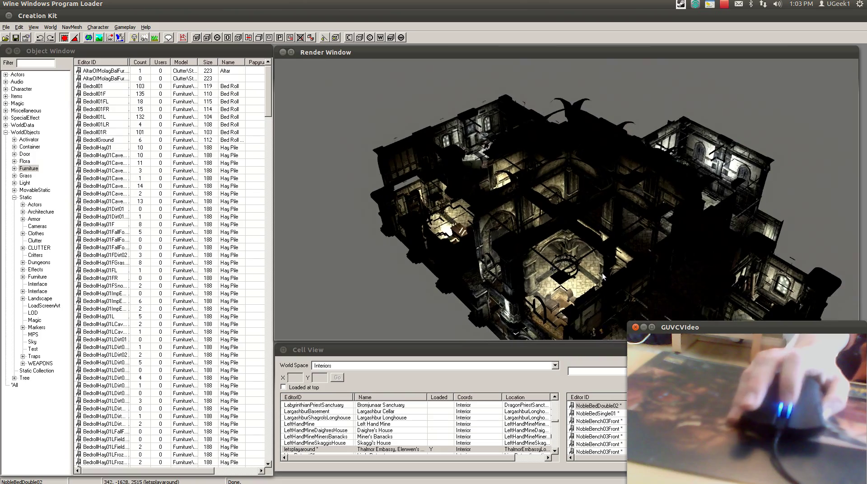
pyautogui.scroll(10, 601, 273)
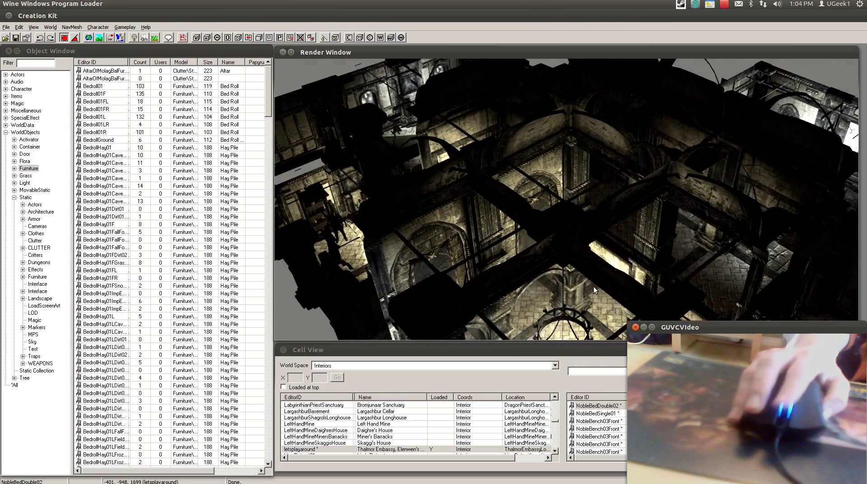
pyautogui.scroll(8, 594, 290)
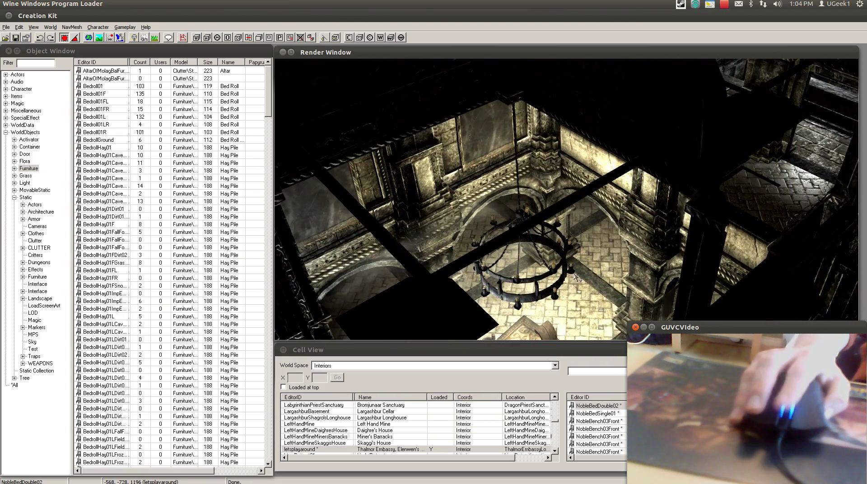
pyautogui.scroll(6, 575, 277)
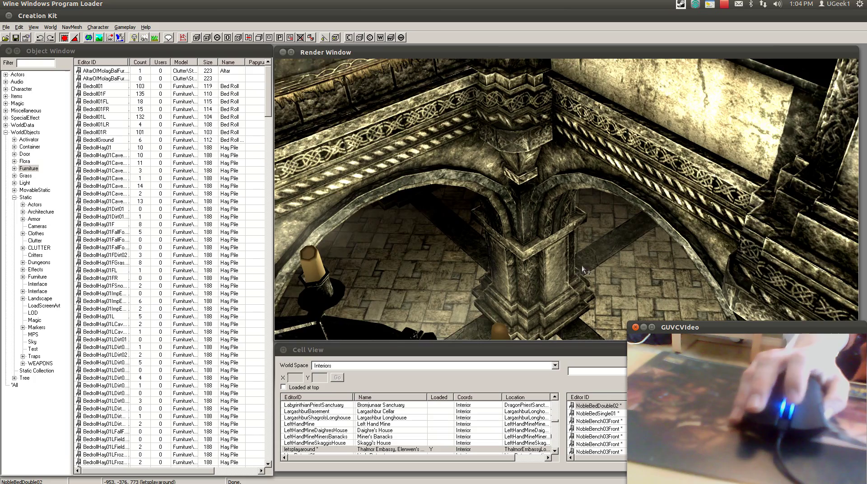
# - Select the chandelier candle ImpChandellierCandle02 and view the chandelier from farther back
pyautogui.moveTo(583, 267); pyautogui.dragTo(583, 266, button='middle')
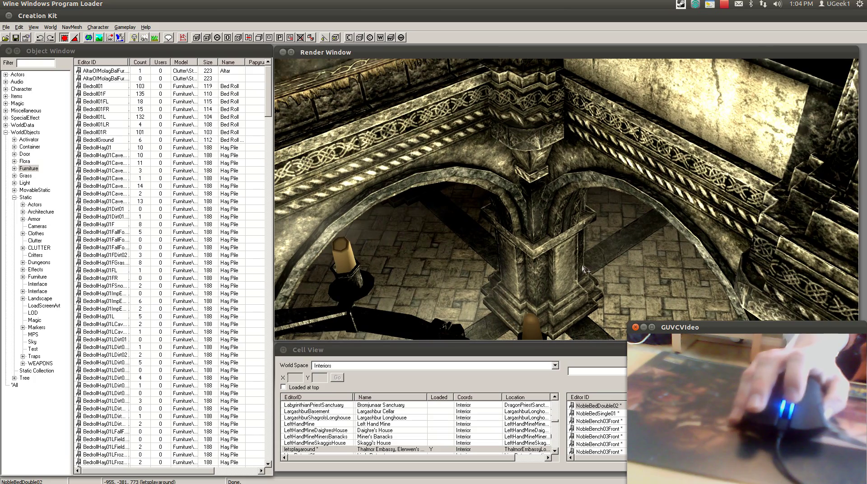
pyautogui.click(356, 265)
pyautogui.press('shift')
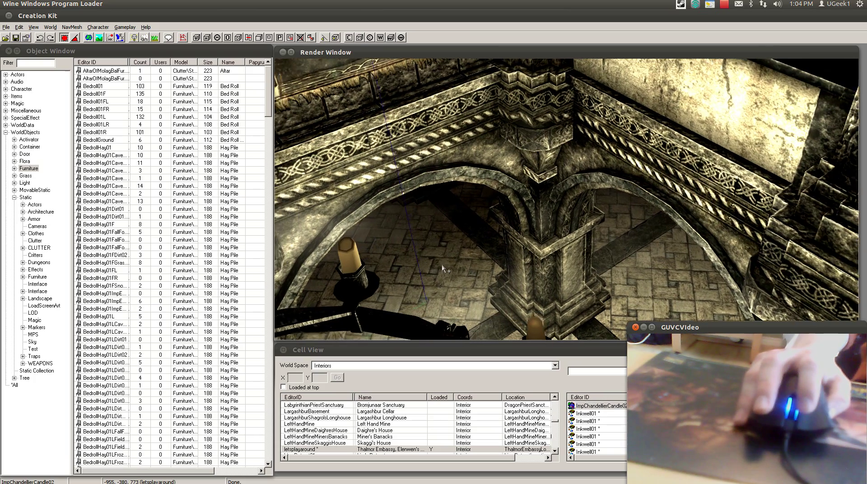
pyautogui.press('shift')
pyautogui.scroll(-5, 374, 257)
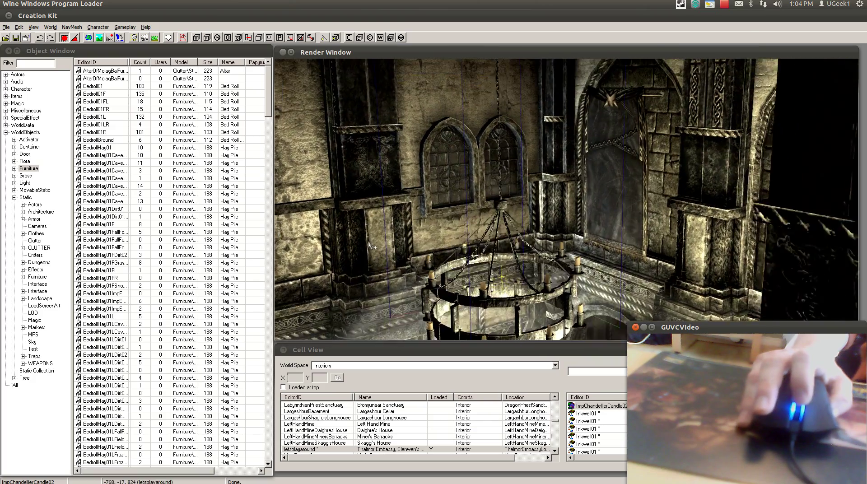
# - Switch the Render Window to bright, flat lighting at the dark bench under the window in the hall
pyautogui.moveTo(371, 246); pyautogui.dragTo(432, 228, button='middle')
pyautogui.scroll(3, 625, 293)
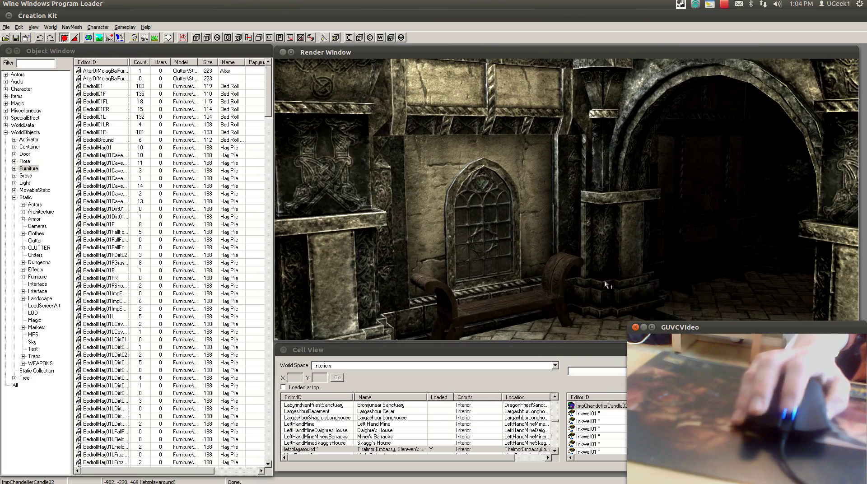
pyautogui.keyDown('shift'); pyautogui.moveTo(605, 281); pyautogui.dragTo(545, 268, button='middle'); pyautogui.keyUp('shift')
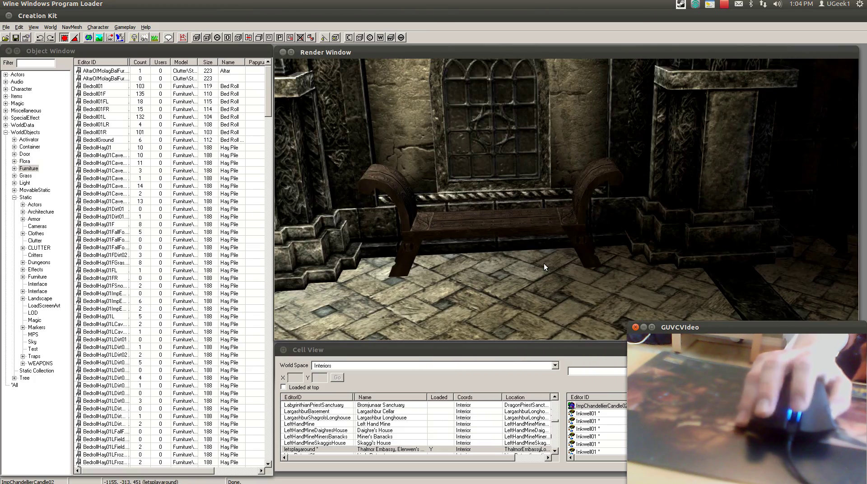
pyautogui.scroll(2, 545, 266)
pyautogui.keyDown('shift'); pyautogui.moveTo(546, 258); pyautogui.dragTo(256, 253, button='middle'); pyautogui.keyUp('shift')
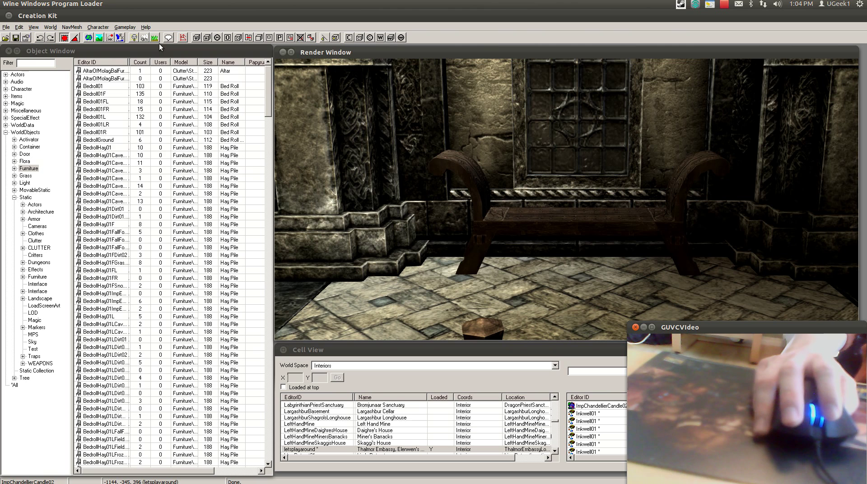
pyautogui.click(135, 38)
pyautogui.click(134, 38)
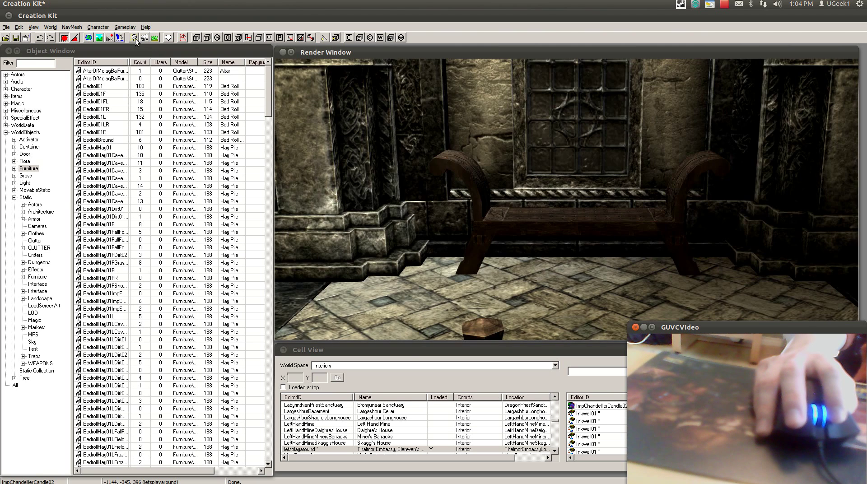
pyautogui.click(134, 38)
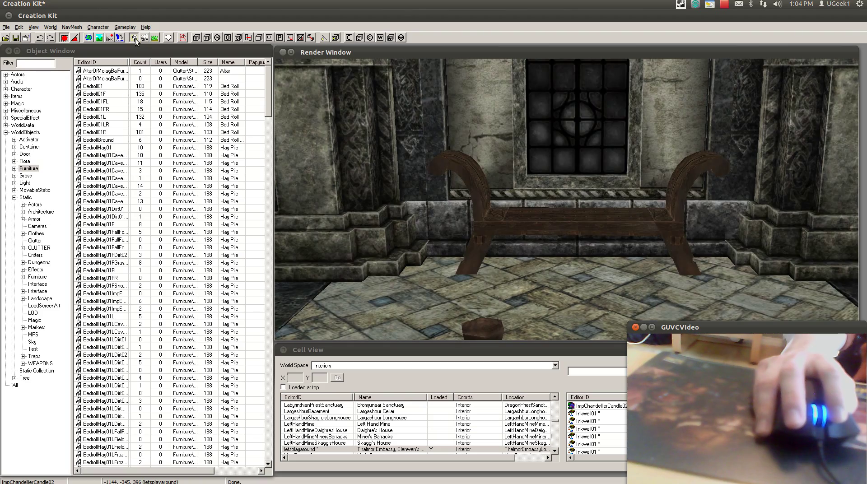
# - Select the large blue pot GlazedPot02 on the trestle table and move it freely off its place, undoing the excess movement
pyautogui.keyDown('shift'); pyautogui.moveTo(408, 146); pyautogui.dragTo(338, 196, button='middle'); pyautogui.keyUp('shift')
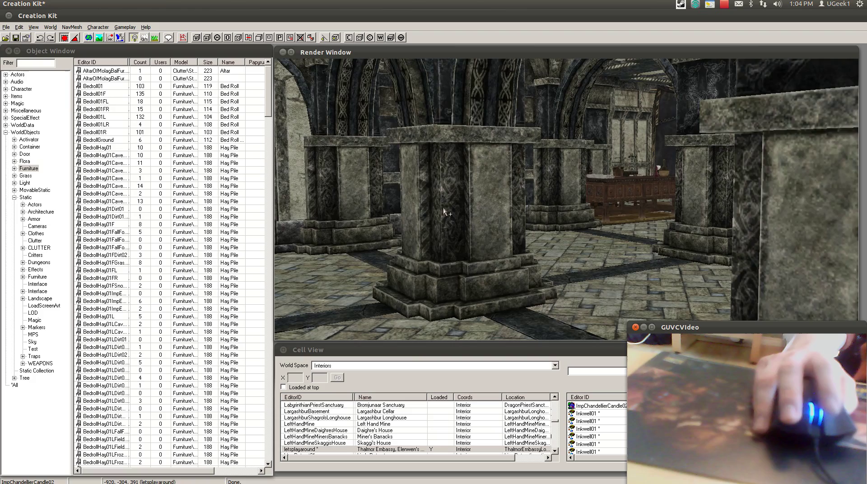
pyautogui.scroll(-3, 585, 222)
pyautogui.scroll(5, 587, 222)
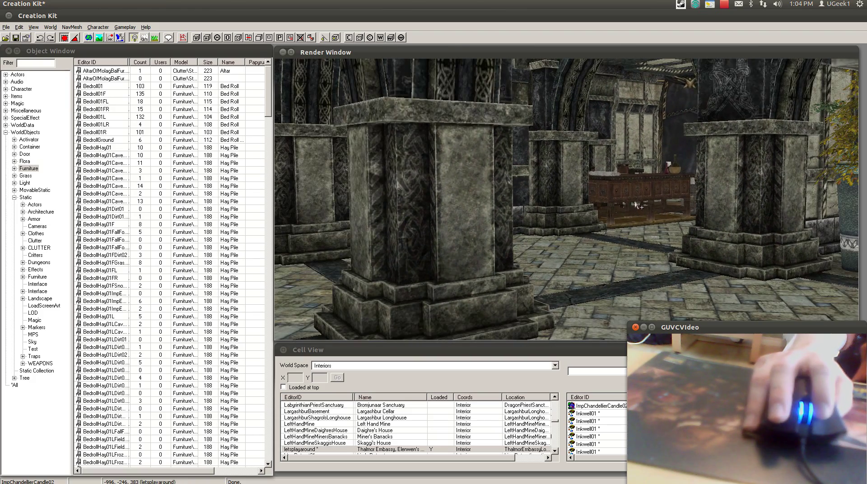
pyautogui.moveTo(526, 238); pyautogui.dragTo(392, 240, button='middle')
pyautogui.scroll(2, 397, 241)
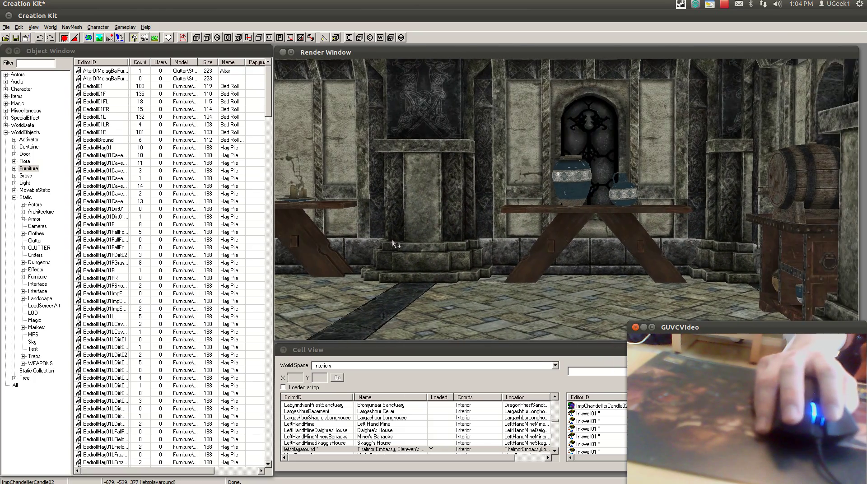
pyautogui.click(566, 183)
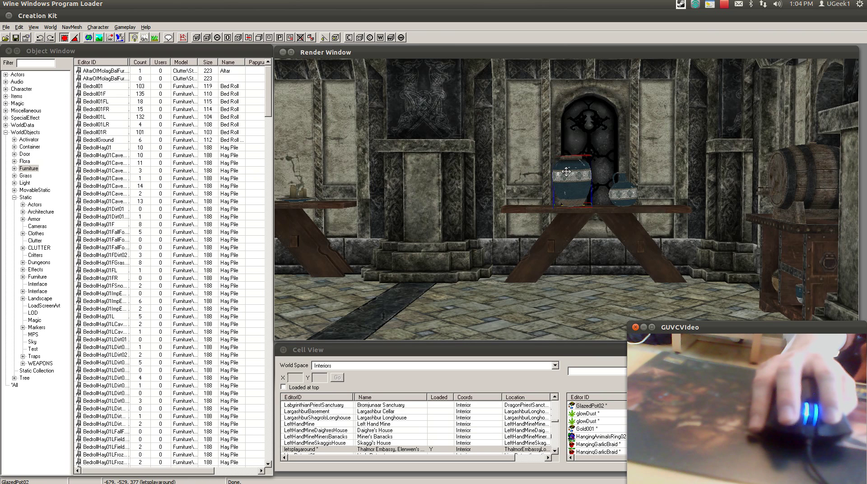
pyautogui.moveTo(572, 172); pyautogui.dragTo(475, 212)
pyautogui.hotkey('ctrl', 'z')
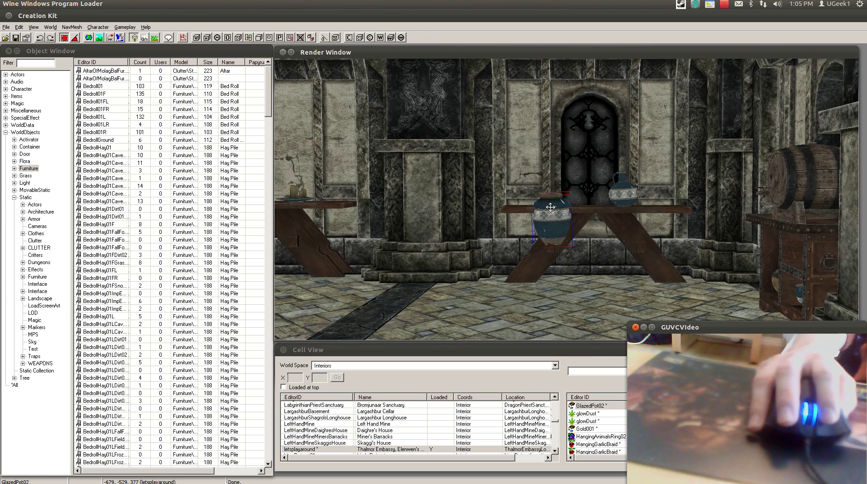
# - Try lifting the large blue pot straight up above the table, then undo, redo and undo the lift
pyautogui.moveTo(551, 210); pyautogui.dragTo(551, 142)
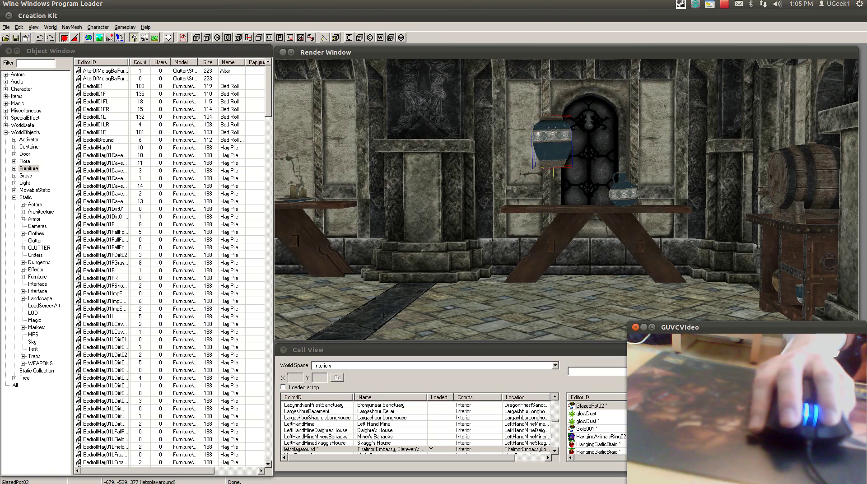
pyautogui.hotkey('ctrl', 'z')
pyautogui.hotkey('ctrl', 'y')
pyautogui.hotkey('ctrl', 'z')
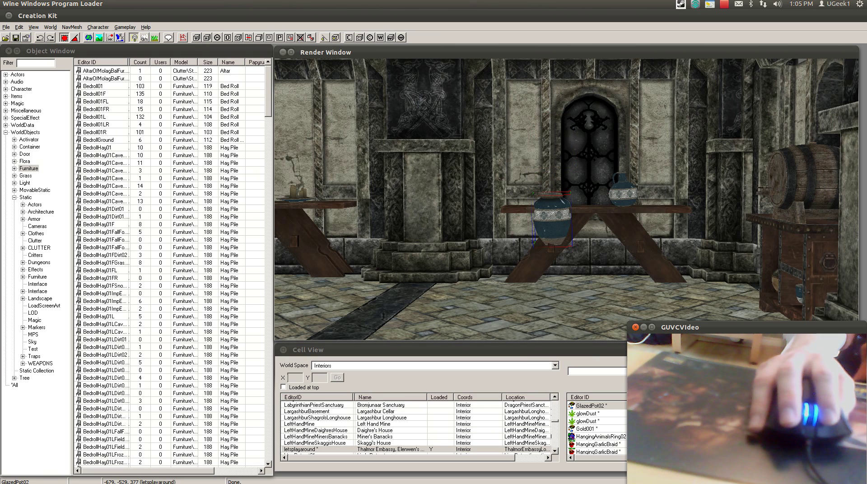
# - Lift the large blue pot straight up and position it just above the tabletop beside the smaller jug
pyautogui.moveTo(551, 211); pyautogui.dragTo(551, 141)
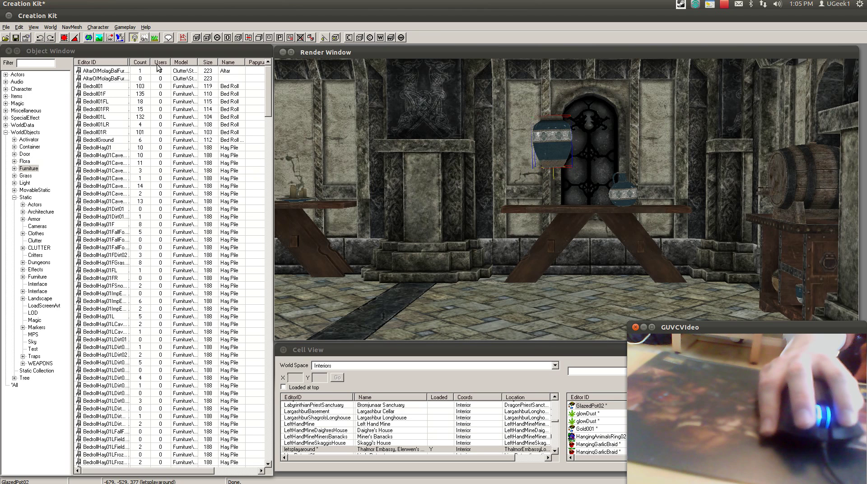
pyautogui.moveTo(560, 132); pyautogui.dragTo(562, 154)
pyautogui.scroll(2, 575, 167)
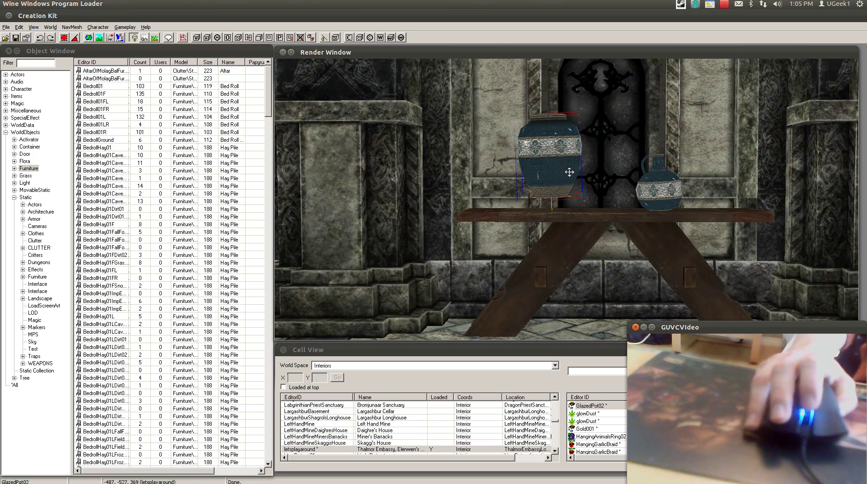
pyautogui.keyDown('shift'); pyautogui.moveTo(570, 173); pyautogui.dragTo(564, 192, button='middle'); pyautogui.keyUp('shift')
pyautogui.moveTo(551, 182); pyautogui.dragTo(570, 148)
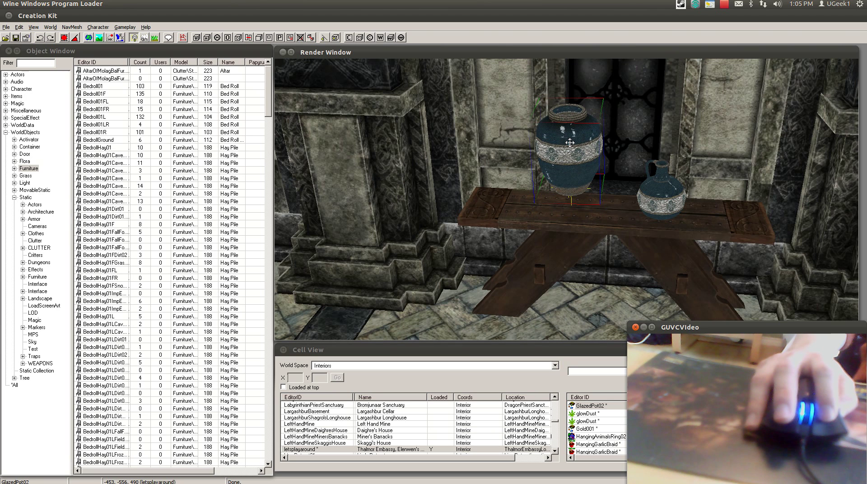
pyautogui.moveTo(570, 143); pyautogui.dragTo(572, 139)
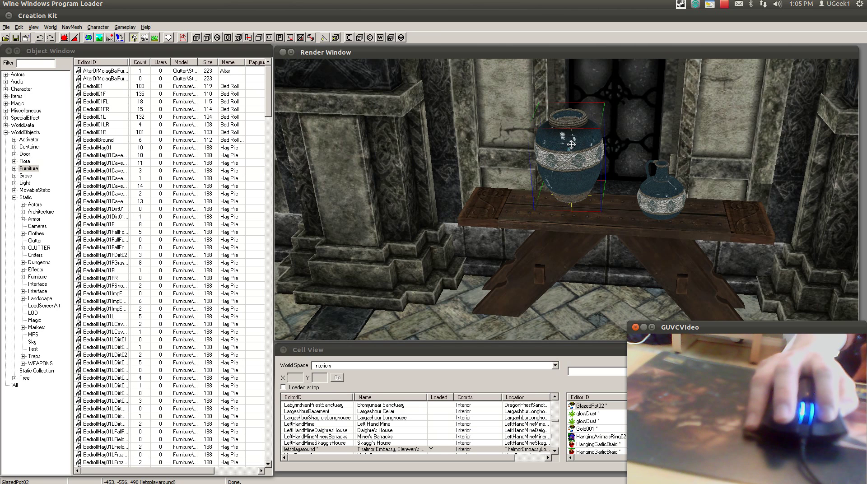
# - Raise the large blue pot well above the table, drop it down and adjust it to rest on the tabletop
pyautogui.moveTo(571, 145); pyautogui.dragTo(565, 99)
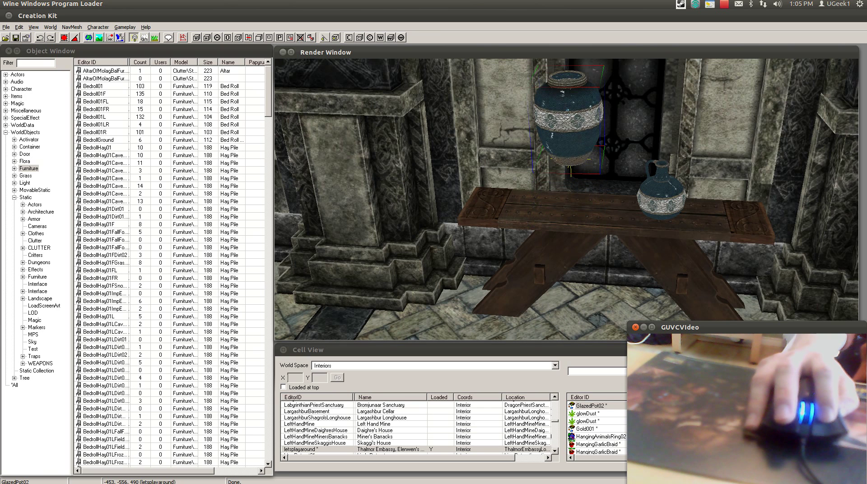
pyautogui.press('f')
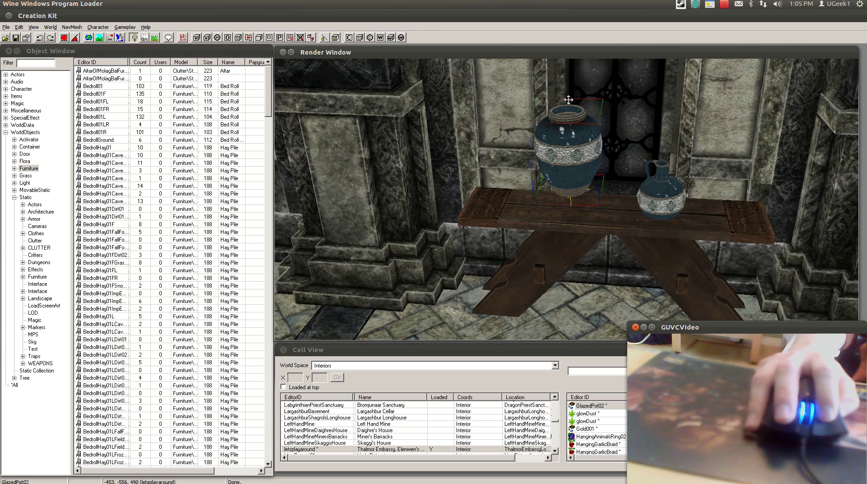
pyautogui.moveTo(565, 140); pyautogui.dragTo(564, 143)
pyautogui.moveTo(567, 202); pyautogui.dragTo(569, 185)
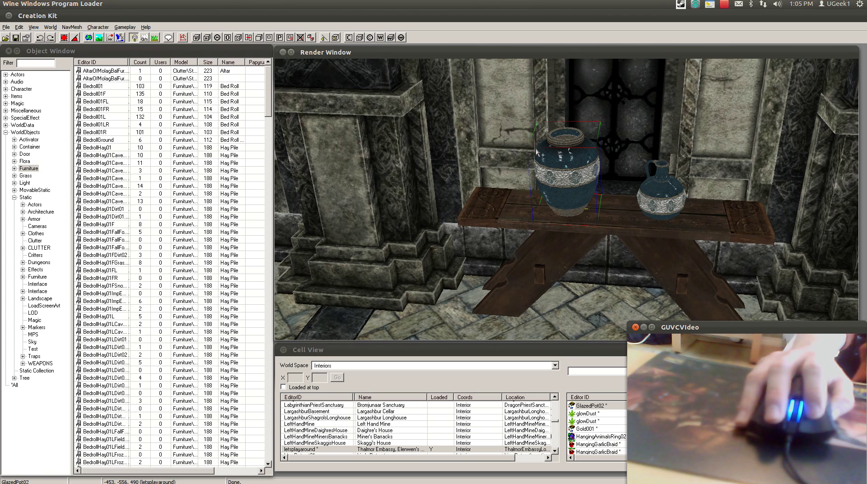
# - Shift the large pot toward the jug, lift it along the vertical axis with the move gizmo, and drop it onto the tabletop
pyautogui.moveTo(538, 154); pyautogui.dragTo(563, 159)
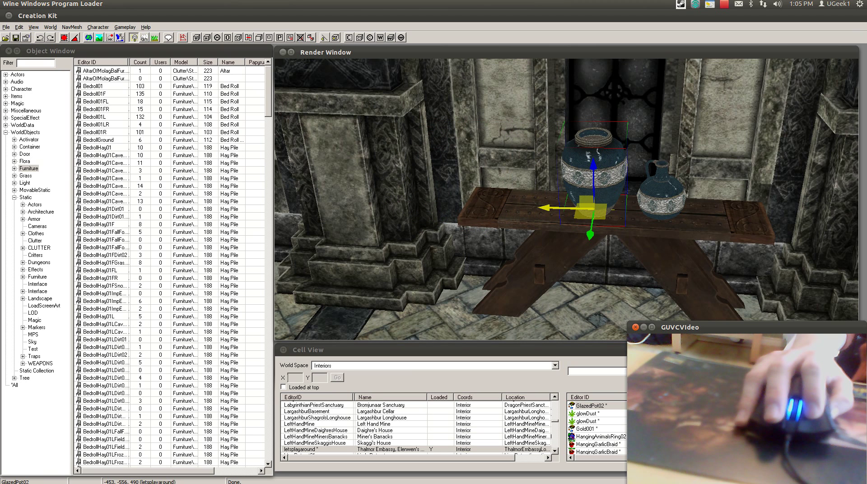
pyautogui.moveTo(553, 202)
pyautogui.mouseDown()
pyautogui.moveTo(404, 202)
pyautogui.moveTo(575, 203)
pyautogui.moveTo(551, 202)
pyautogui.mouseUp()
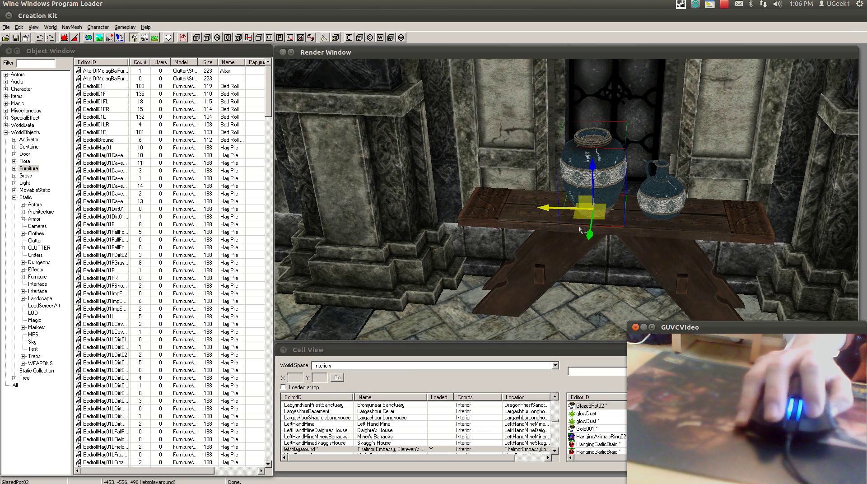
pyautogui.moveTo(589, 233)
pyautogui.mouseDown()
pyautogui.moveTo(586, 262)
pyautogui.moveTo(596, 180)
pyautogui.moveTo(589, 236)
pyautogui.mouseUp()
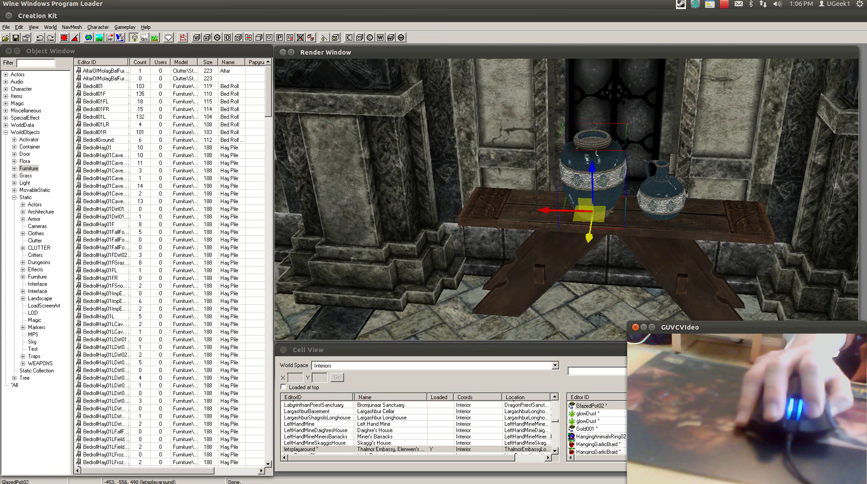
pyautogui.moveTo(591, 177)
pyautogui.mouseDown()
pyautogui.moveTo(586, 73)
pyautogui.moveTo(583, 251)
pyautogui.moveTo(581, 108)
pyautogui.moveTo(589, 179)
pyautogui.mouseUp()
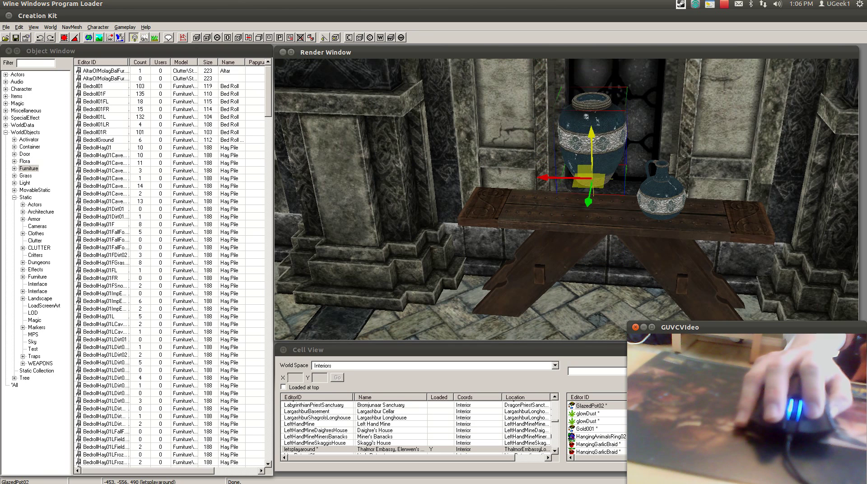
pyautogui.press('f')
pyautogui.press('f')
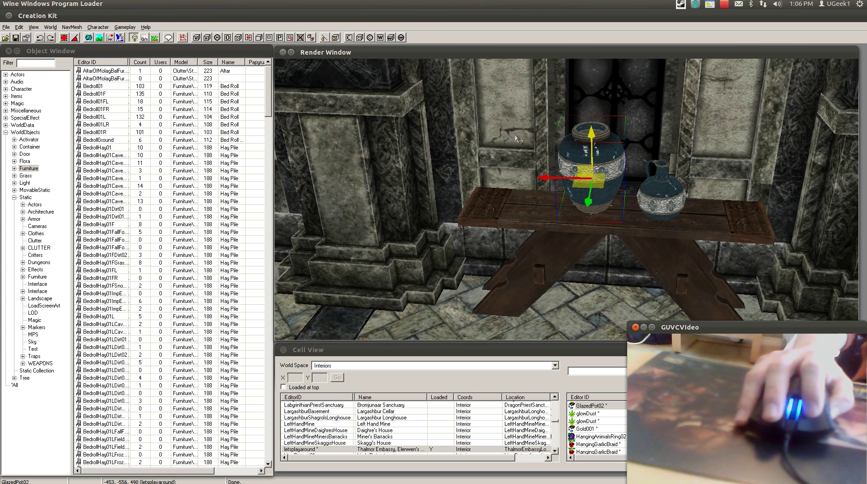
# - Rotate the large blue pot with the rotation gizmo so it leans slightly on the table
pyautogui.press('e')
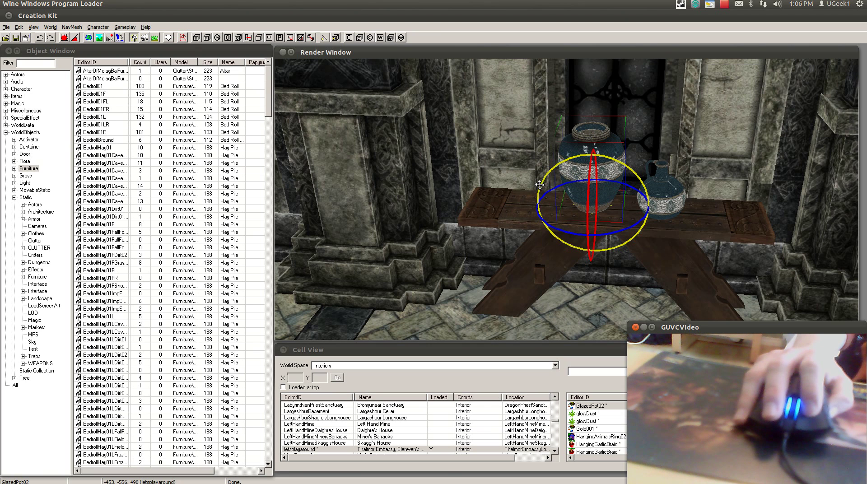
pyautogui.moveTo(539, 186)
pyautogui.mouseDown()
pyautogui.moveTo(549, 231)
pyautogui.moveTo(539, 179)
pyautogui.mouseUp()
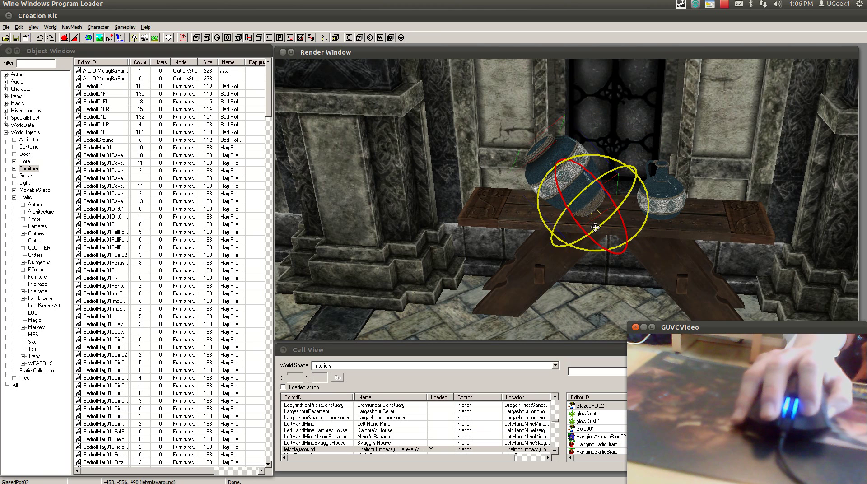
pyautogui.moveTo(581, 223); pyautogui.dragTo(539, 191)
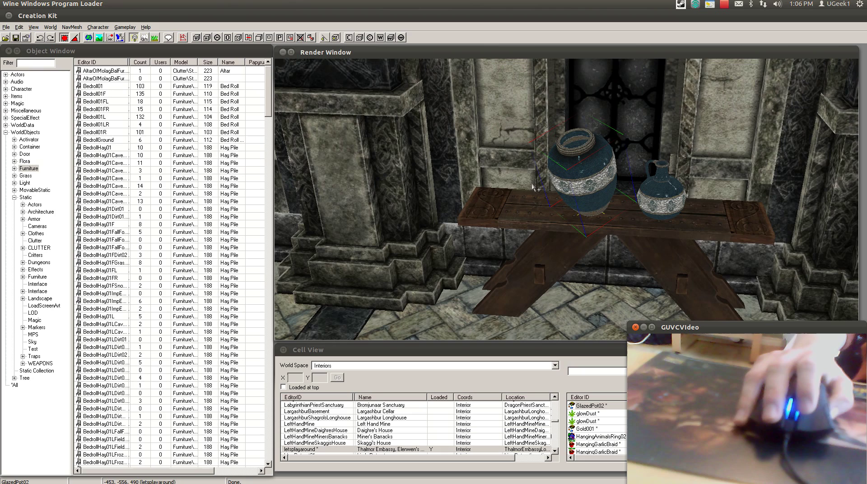
# - Toggle the Render Window between cell lighting and bright lighting several times to compare the pots and table, ending on bright lighting
pyautogui.press('a')
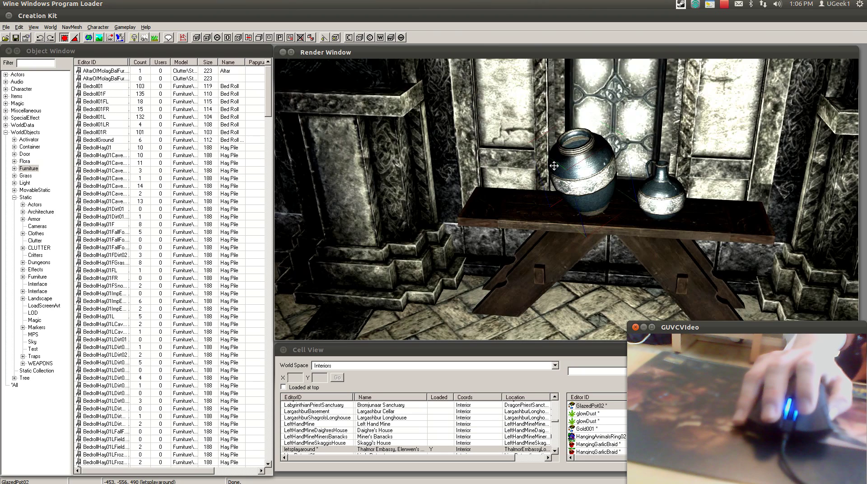
pyautogui.press('a')
pyautogui.press('a')
pyautogui.press('a')
pyautogui.press('a')
pyautogui.press('a')
pyautogui.press('a')
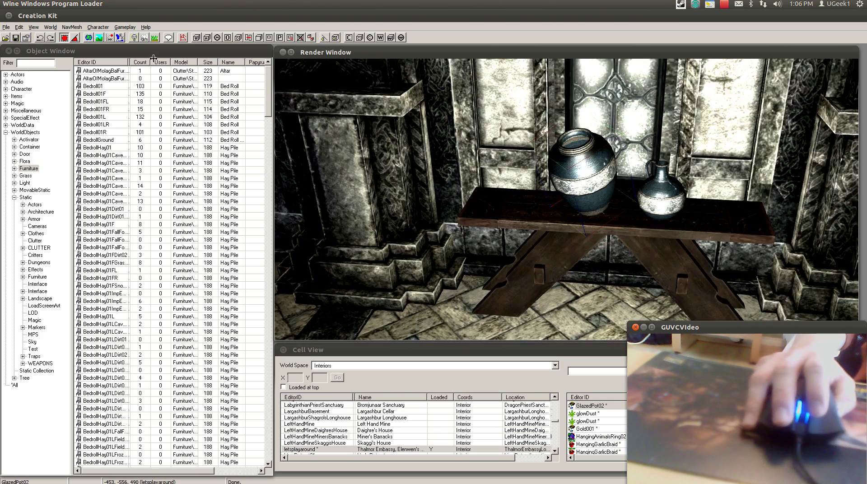
pyautogui.press('a')
pyautogui.press('a')
pyautogui.press('a')
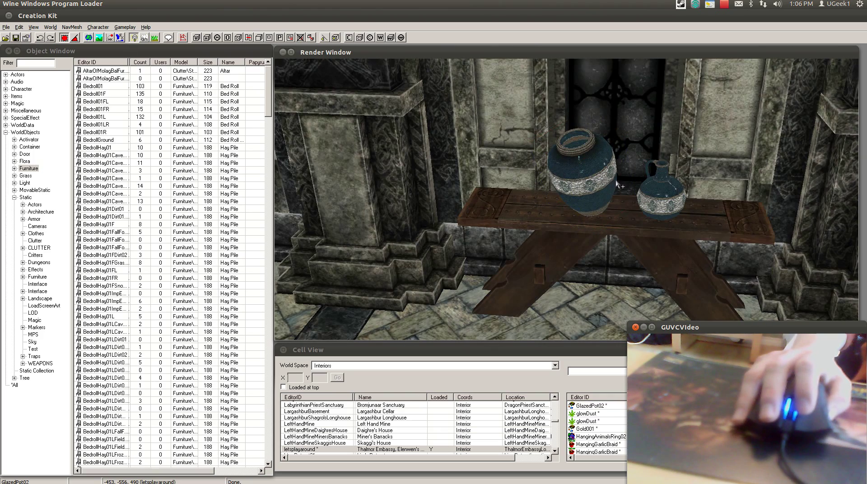
# - Drop the tilted large pot onto the tabletop and view it from directly above
pyautogui.click(582, 177)
pyautogui.press('f')
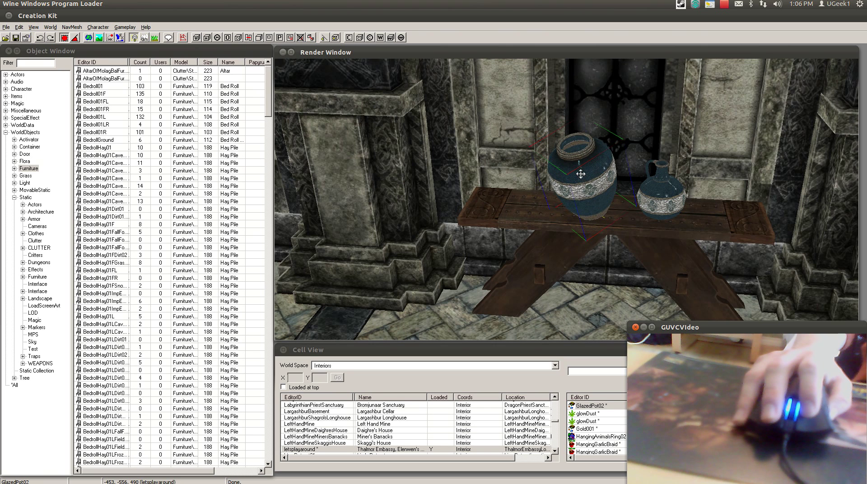
pyautogui.press('t')
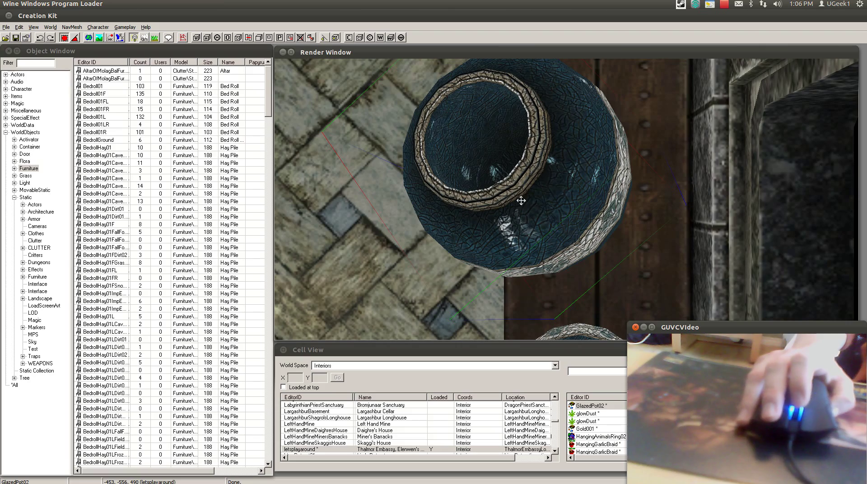
# - Examine the tilted large pot on the table from close up and from farther away, and reselect it
pyautogui.keyDown('shift'); pyautogui.moveTo(535, 195); pyautogui.dragTo(586, 155, button='middle'); pyautogui.keyUp('shift')
pyautogui.scroll(4, 581, 160)
pyautogui.scroll(-5, 581, 159)
pyautogui.scroll(-3, 581, 159)
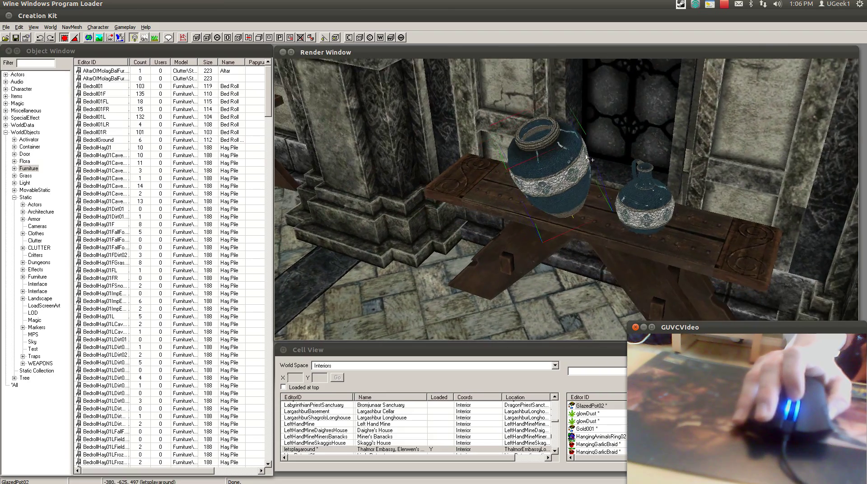
pyautogui.click(540, 168)
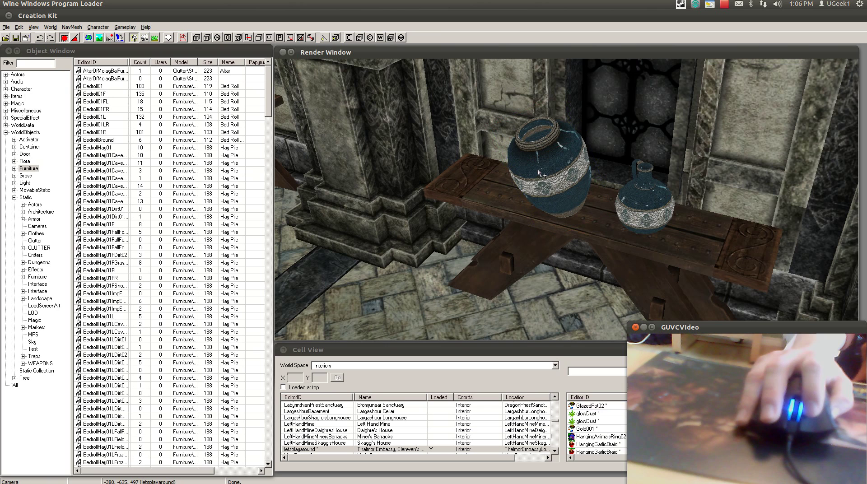
pyautogui.click(556, 178)
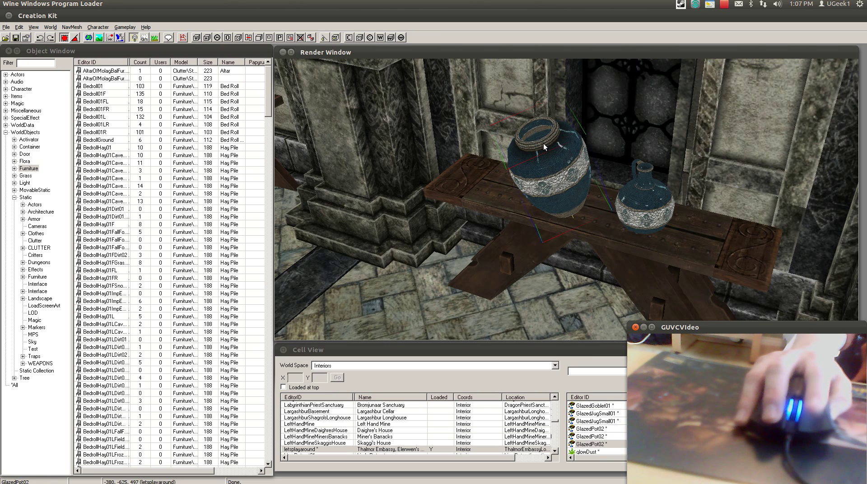
pyautogui.hotkey('ctrl', 's')
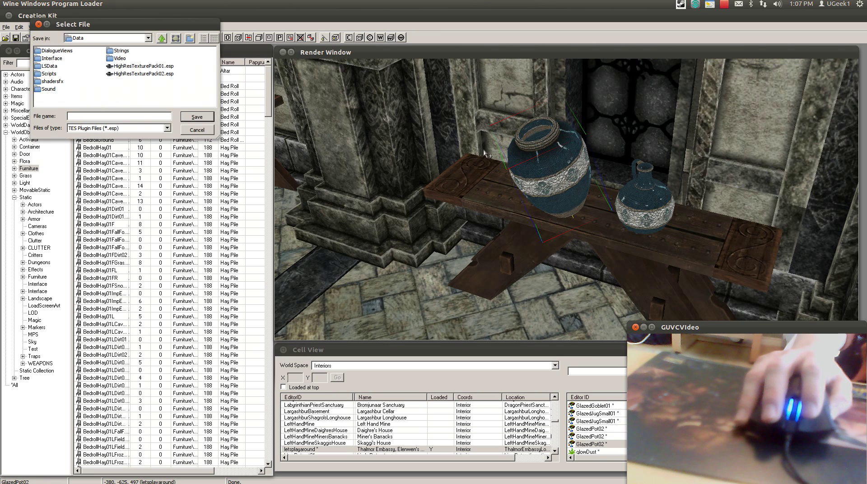
pyautogui.press('Escape')
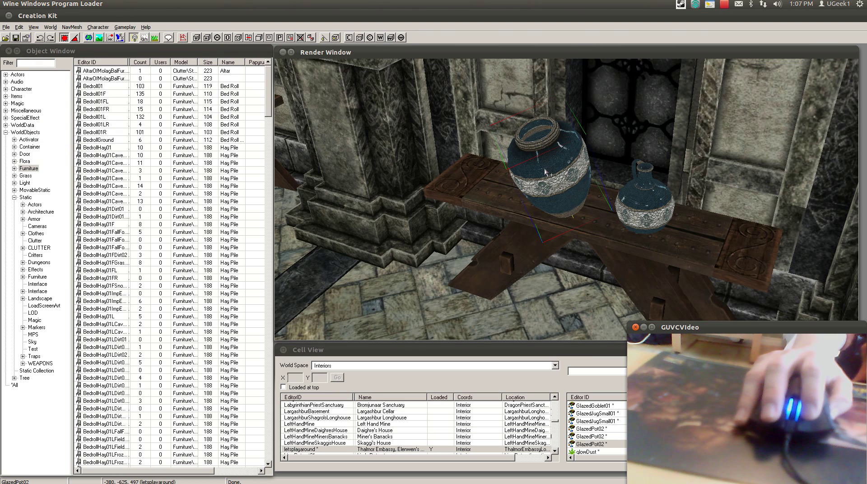
# - Examine how the tilted large pot rests on the tabletop from several angles and distances around the bench
pyautogui.moveTo(544, 172)
pyautogui.keyDown('shift'); pyautogui.mouseDown(button='middle')
pyautogui.moveTo(563, 181)
pyautogui.moveTo(596, 163)
pyautogui.moveTo(560, 169)
pyautogui.moveTo(536, 161)
pyautogui.mouseUp(button='middle'); pyautogui.keyUp('shift')
pyautogui.click(535, 160)
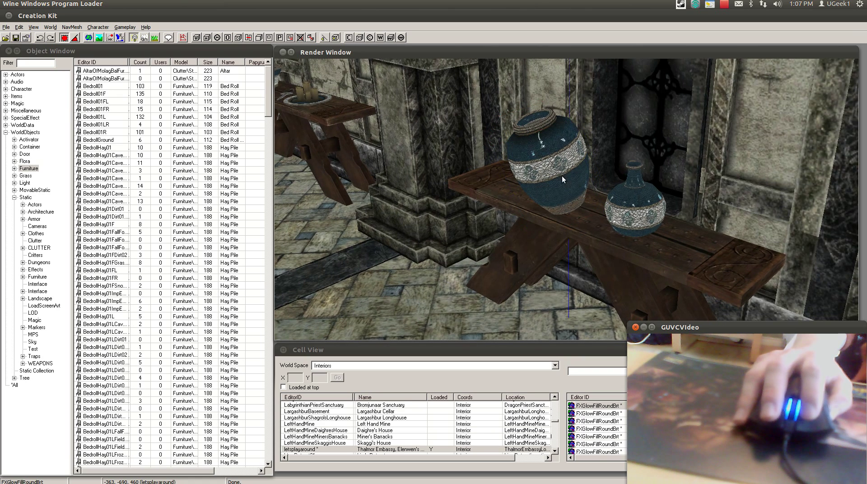
pyautogui.moveTo(503, 168); pyautogui.dragTo(563, 234, button='middle')
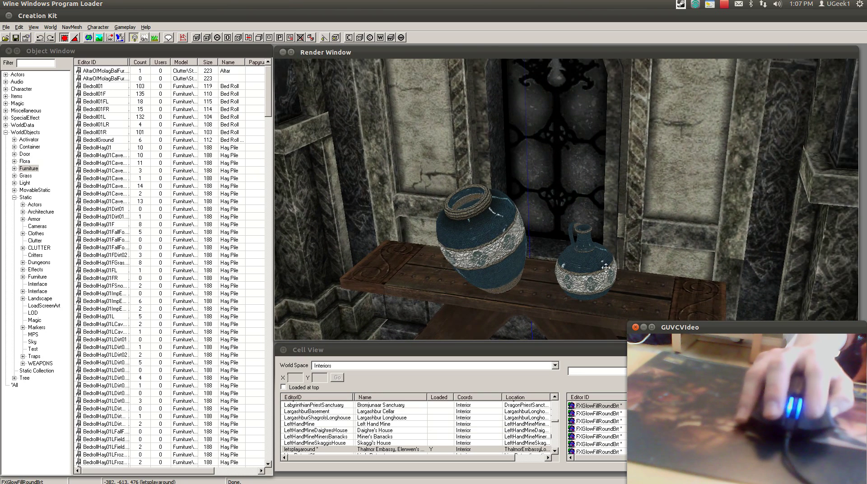
pyautogui.click(458, 243)
pyautogui.keyDown('shift'); pyautogui.moveTo(497, 253); pyautogui.dragTo(510, 238, button='middle'); pyautogui.keyUp('shift')
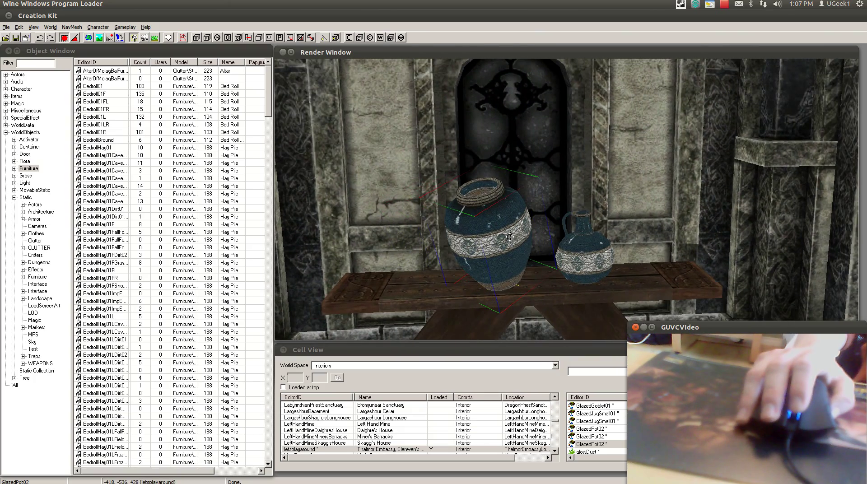
pyautogui.scroll(5, 511, 236)
pyautogui.keyDown('shift'); pyautogui.moveTo(513, 226); pyautogui.dragTo(585, 179, button='middle'); pyautogui.keyUp('shift')
pyautogui.scroll(3, 585, 179)
pyautogui.scroll(-5, 585, 179)
pyautogui.scroll(5, 585, 180)
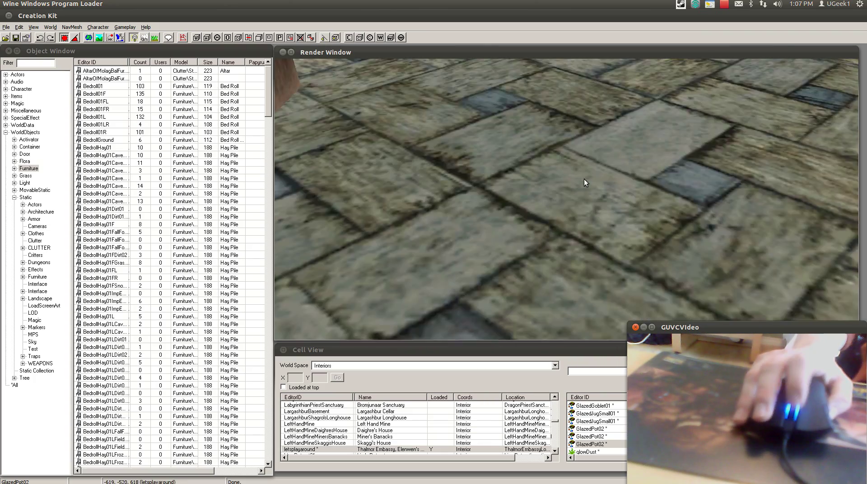
pyautogui.scroll(-8, 584, 178)
pyautogui.scroll(3, 584, 178)
pyautogui.keyDown('shift'); pyautogui.moveTo(574, 182); pyautogui.dragTo(572, 179, button='middle'); pyautogui.keyUp('shift')
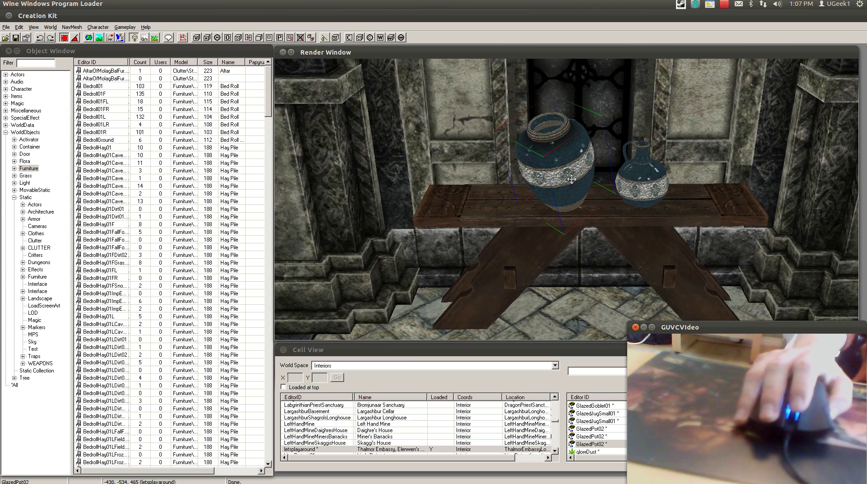
# - Toggle the move gizmo on the large pot and drop the pot straight down
pyautogui.press('e')
pyautogui.press('e')
pyautogui.press('w')
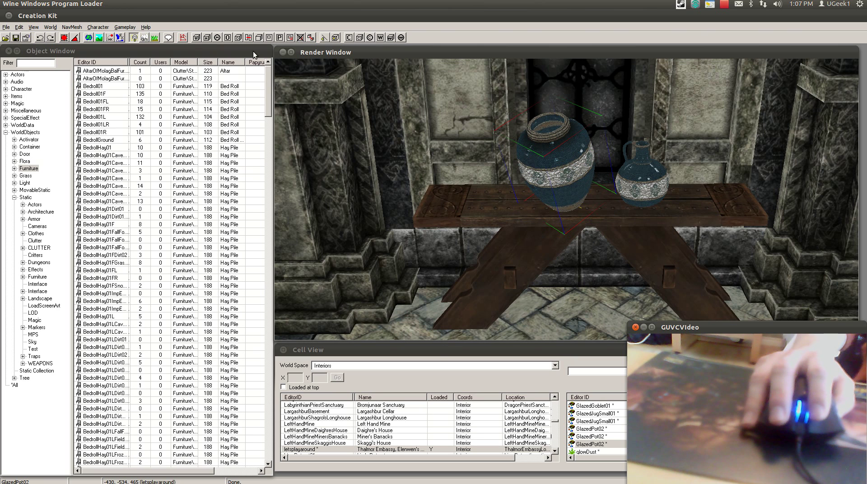
pyautogui.press('e')
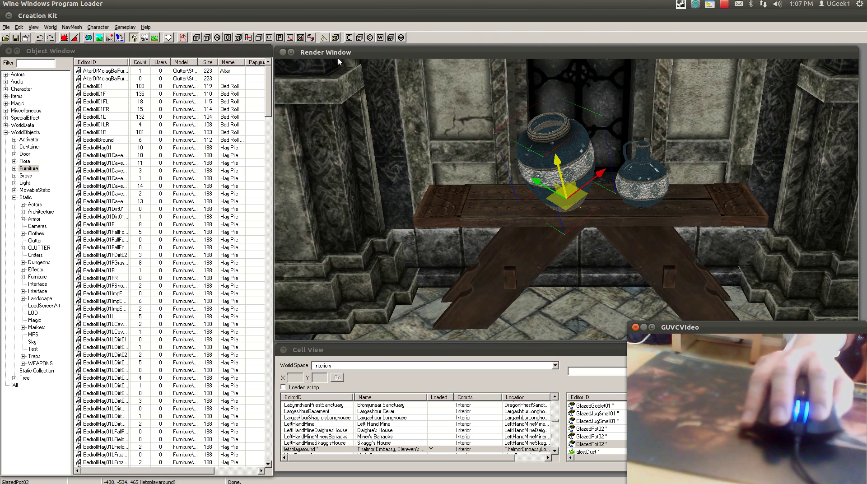
pyautogui.press('f')
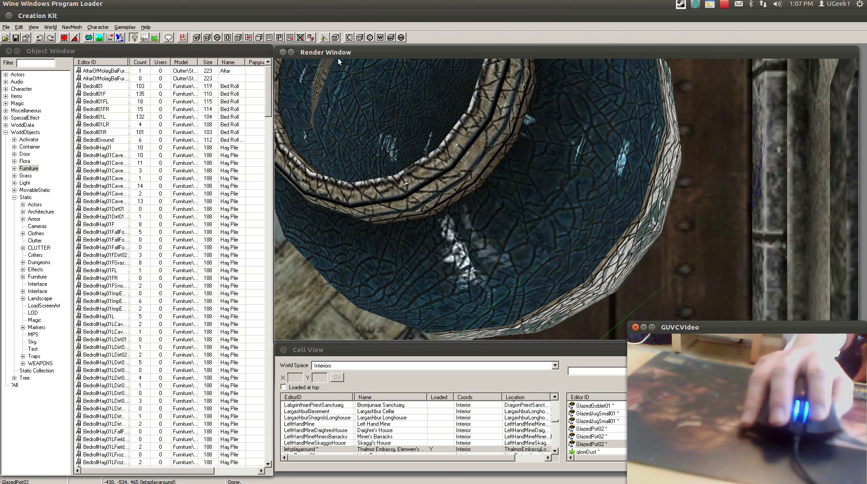
pyautogui.press('f')
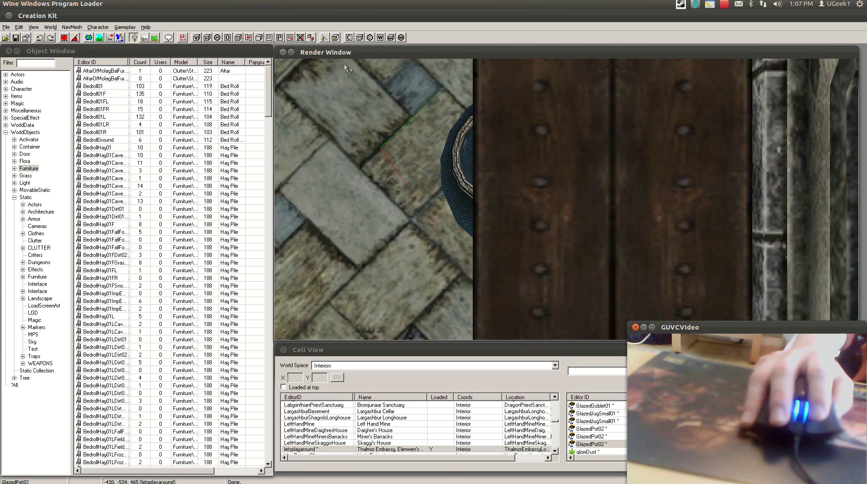
# - Move the large pot from the floor under the table back onto the tabletop beside the jug
pyautogui.keyDown('shift'); pyautogui.moveTo(338, 58); pyautogui.dragTo(539, 50, button='middle'); pyautogui.keyUp('shift')
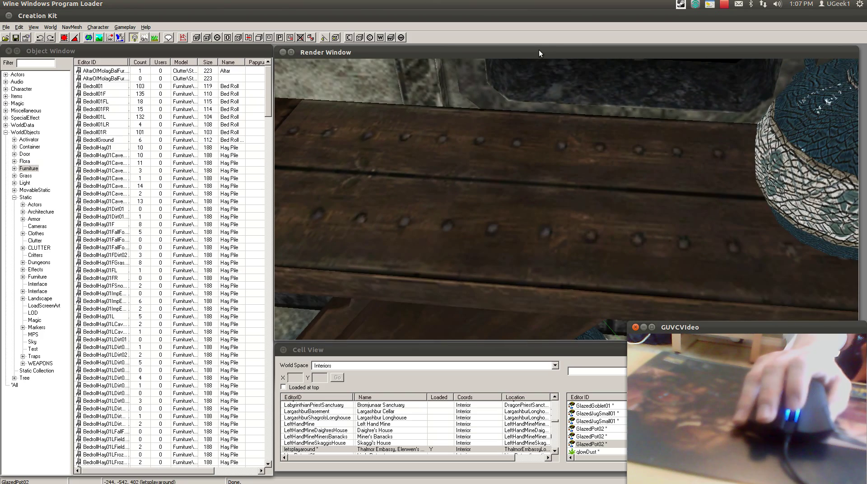
pyautogui.scroll(-6, 520, 203)
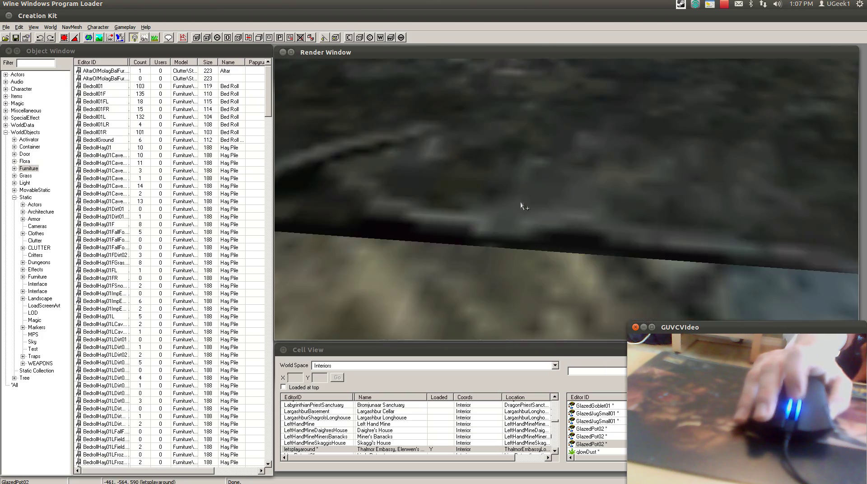
pyautogui.scroll(6, 521, 202)
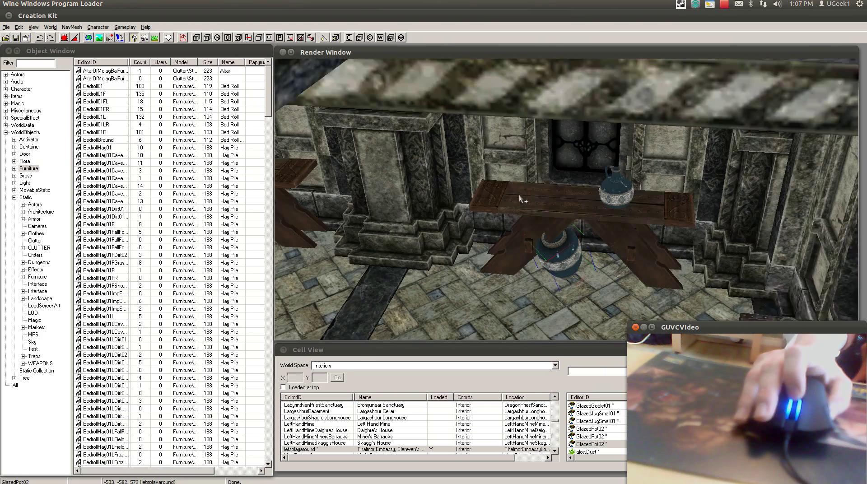
pyautogui.keyDown('shift'); pyautogui.moveTo(519, 198); pyautogui.dragTo(519, 185, button='middle'); pyautogui.keyUp('shift')
pyautogui.moveTo(555, 250); pyautogui.dragTo(552, 141)
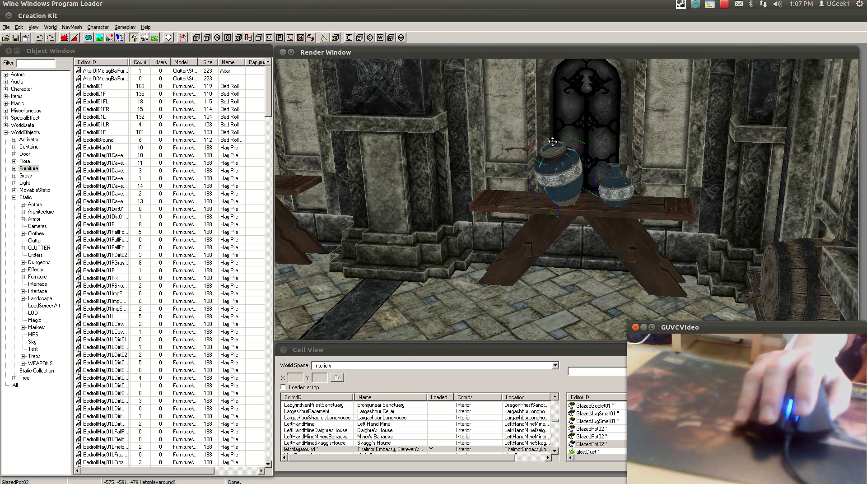
# - Save the plugin in the Data folder as a TES plugin file named testone
pyautogui.click(63, 27)
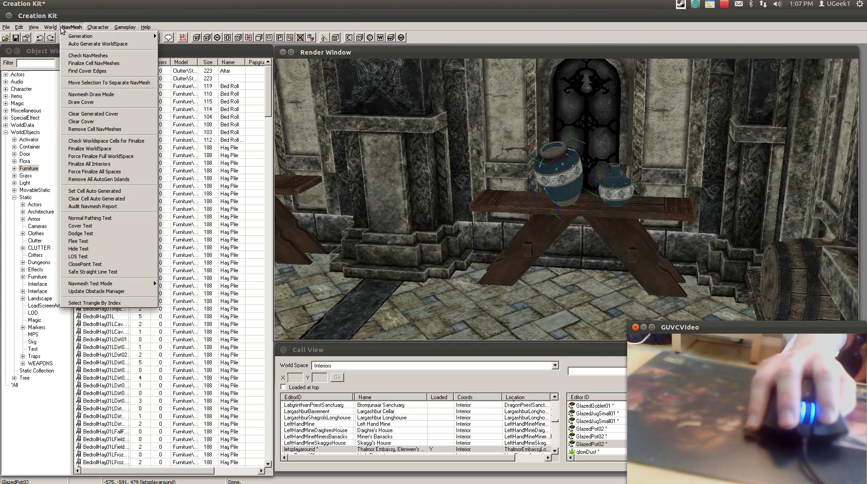
pyautogui.moveTo(9, 28)
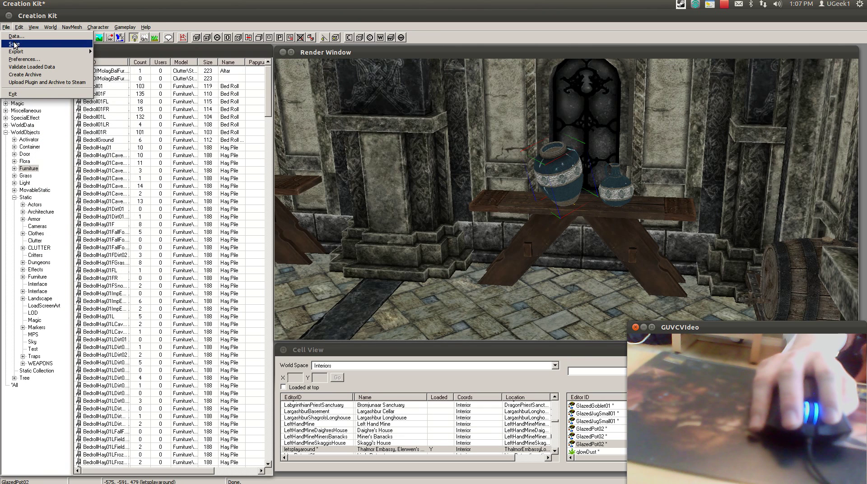
pyautogui.click(13, 45)
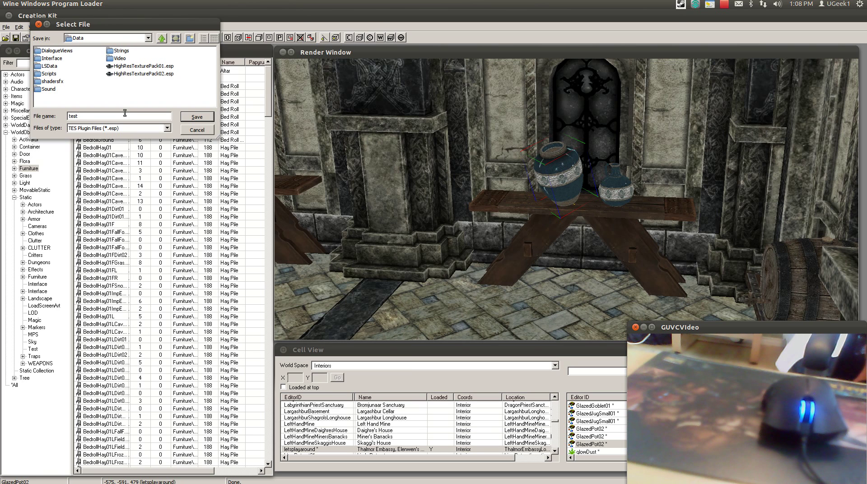
pyautogui.write('testone')
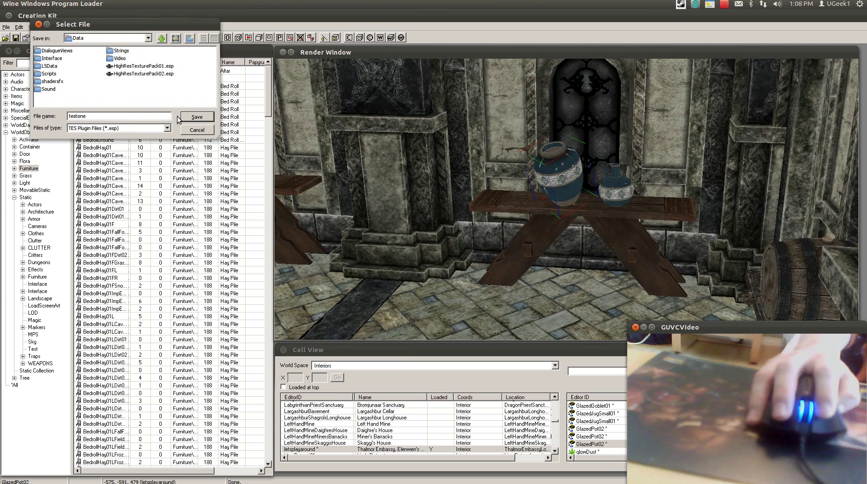
pyautogui.click(183, 118)
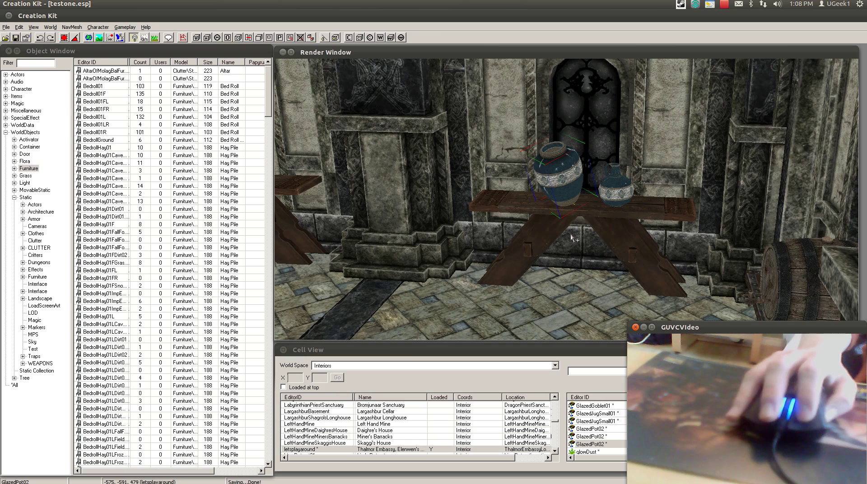
# - Switch to the Steam window and show all games in the library
pyautogui.hotkey('alt', 'Tab')
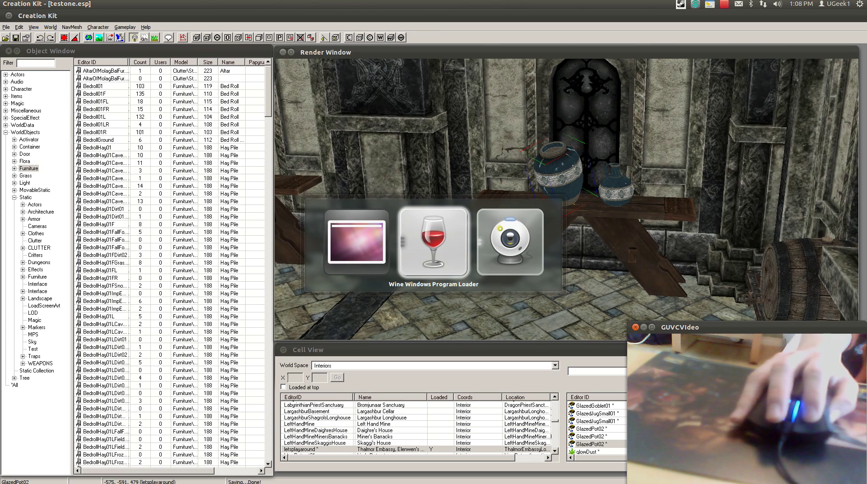
pyautogui.hotkey('alt', 'Tab')
pyautogui.hotkey('alt', 'Tab')
pyautogui.hotkey('alt', 'Tab')
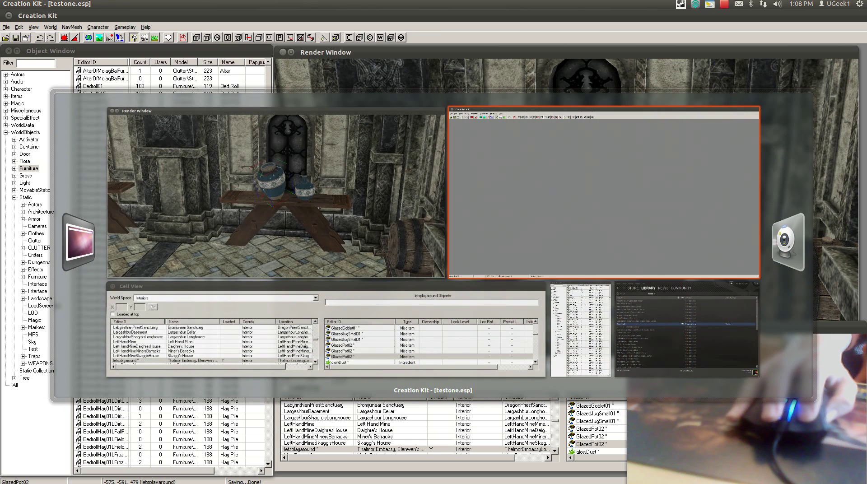
pyautogui.hotkey('alt', '`')
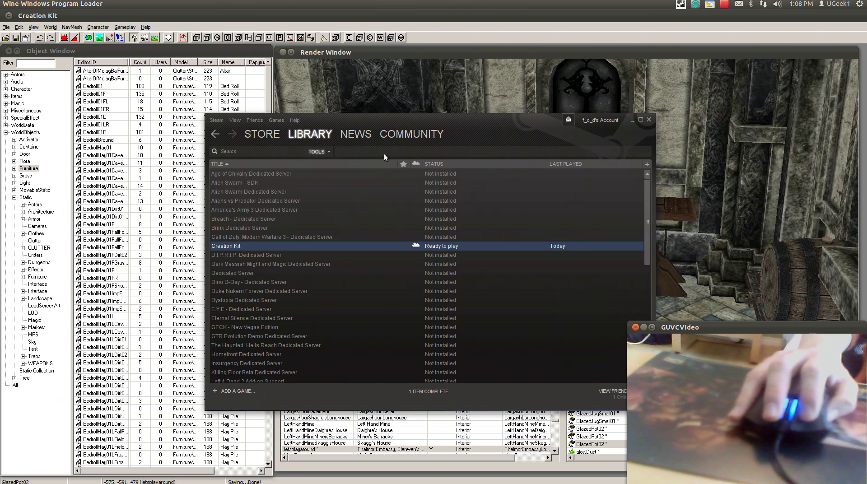
pyautogui.click(272, 137)
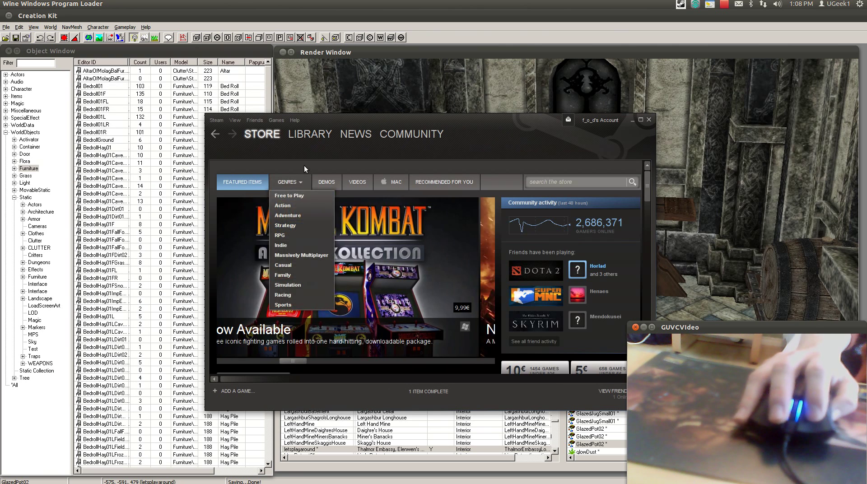
pyautogui.click(309, 135)
pyautogui.click(317, 152)
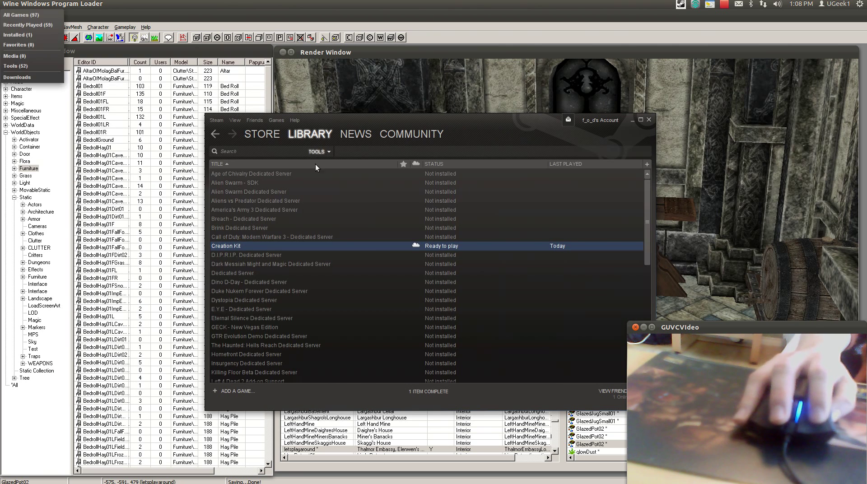
pyautogui.click(21, 15)
# - Start The Elder Scrolls V: Skyrim from the game list to bring up its launcher
pyautogui.scroll(-5, 256, 255)
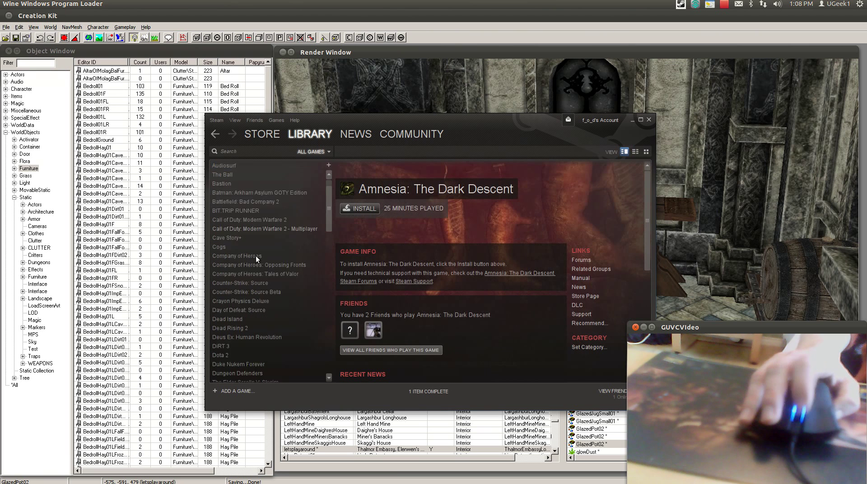
pyautogui.scroll(-1, 255, 278)
pyautogui.click(271, 274)
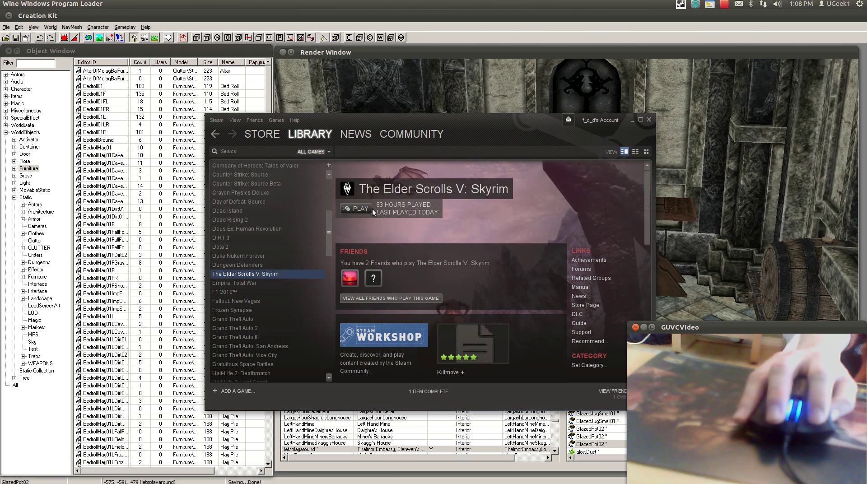
pyautogui.click(364, 208)
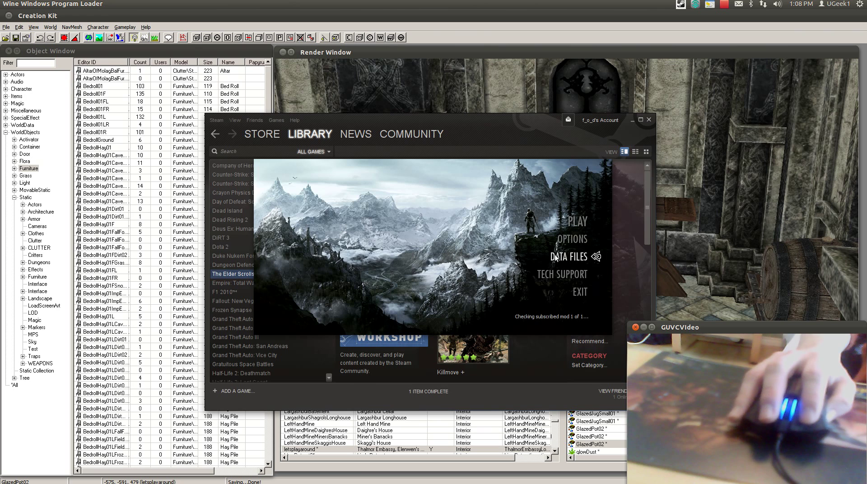
# - Check the launcher's data files list for testone.esp, dismiss the list without changes and exit the launcher
pyautogui.click(570, 256)
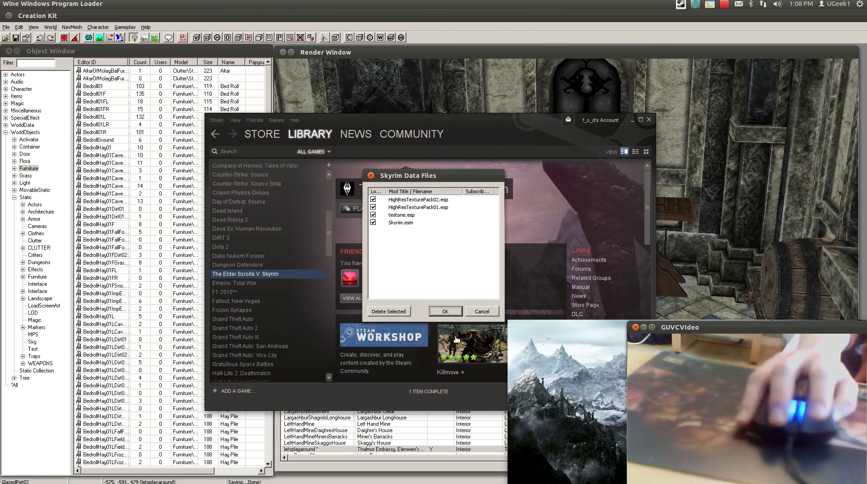
pyautogui.click(483, 311)
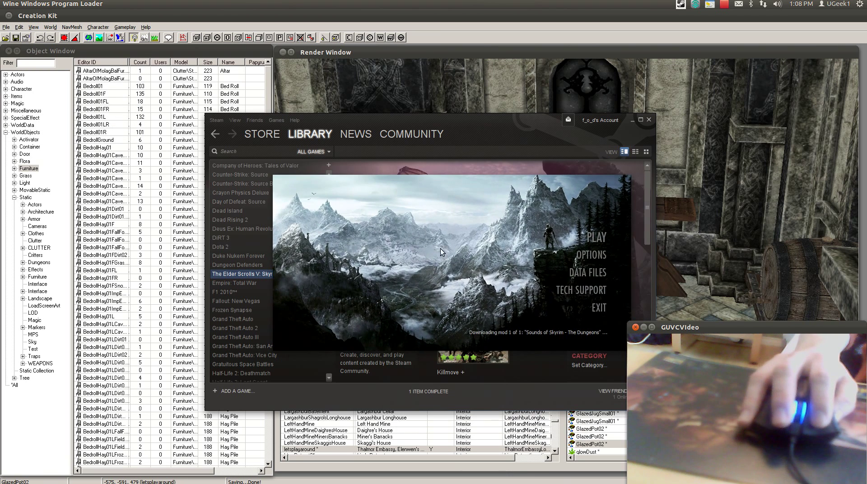
pyautogui.click(589, 310)
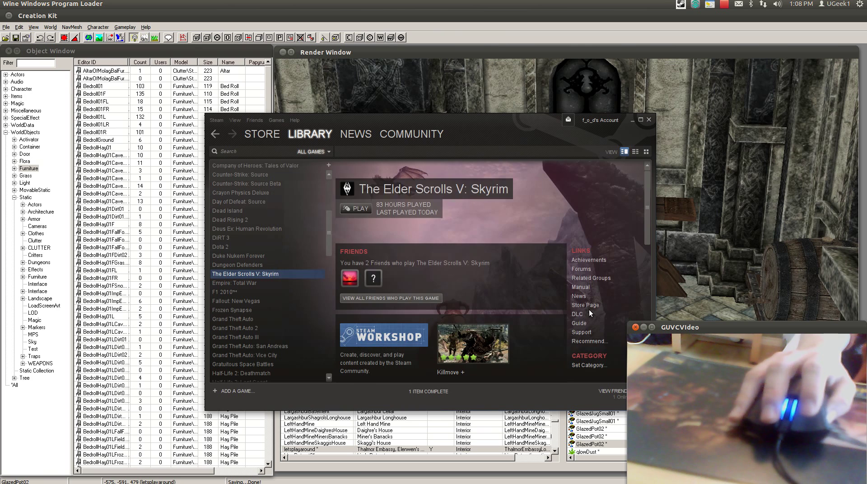
pyautogui.moveTo(2, 59)
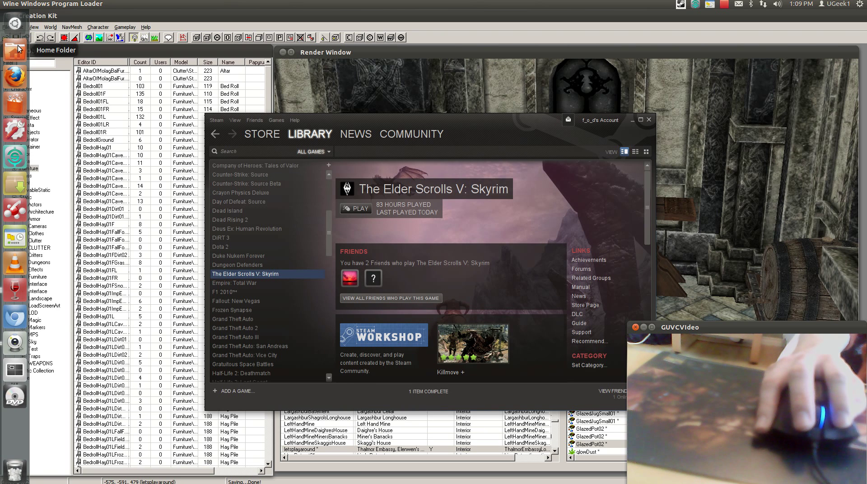
pyautogui.click(15, 51)
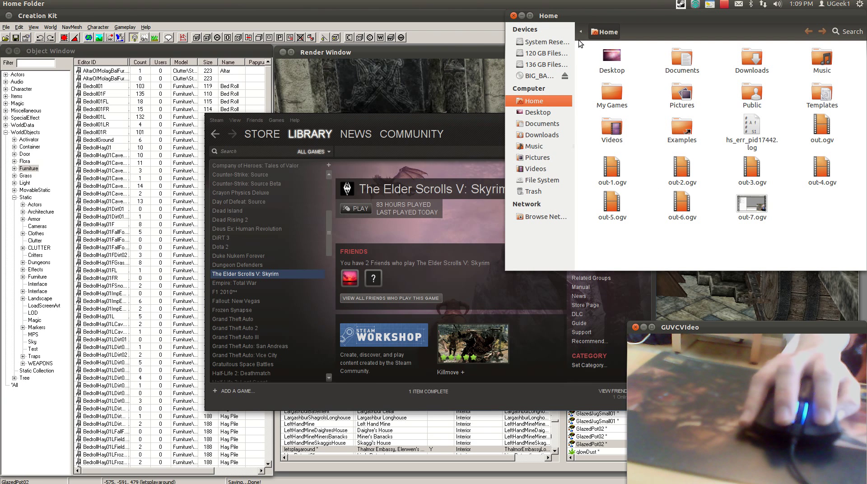
pyautogui.click(513, 16)
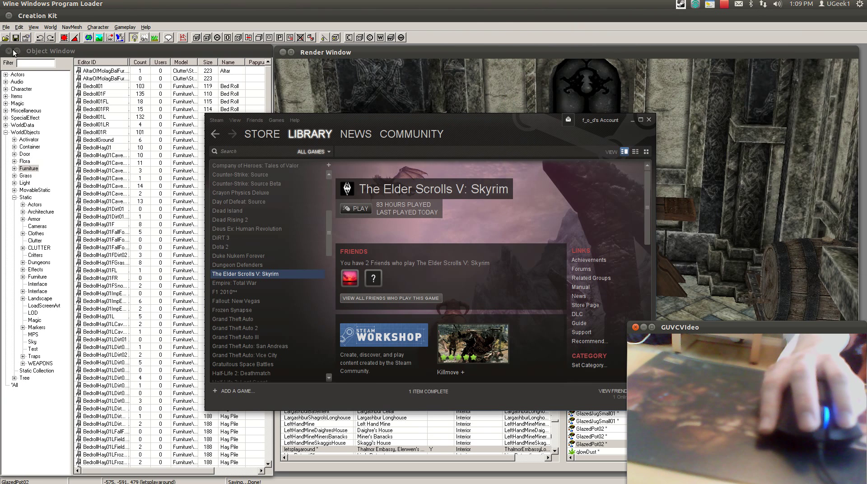
pyautogui.moveTo(1, 63)
pyautogui.click(14, 23)
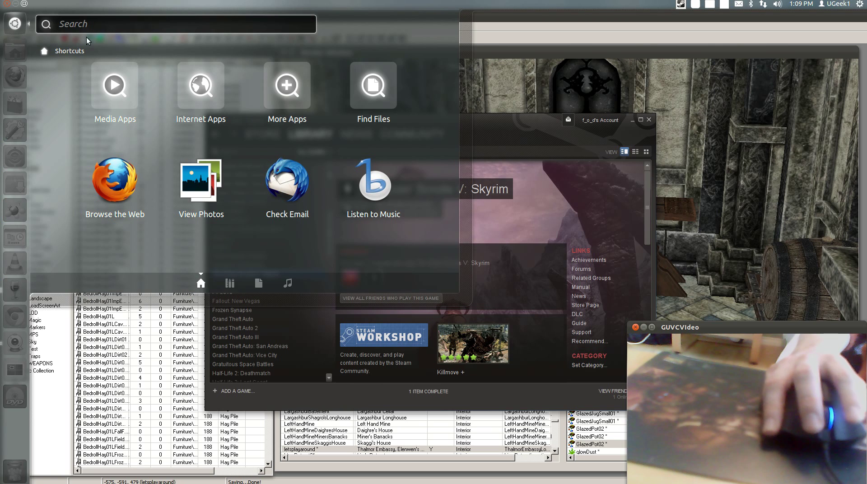
pyautogui.write('§')
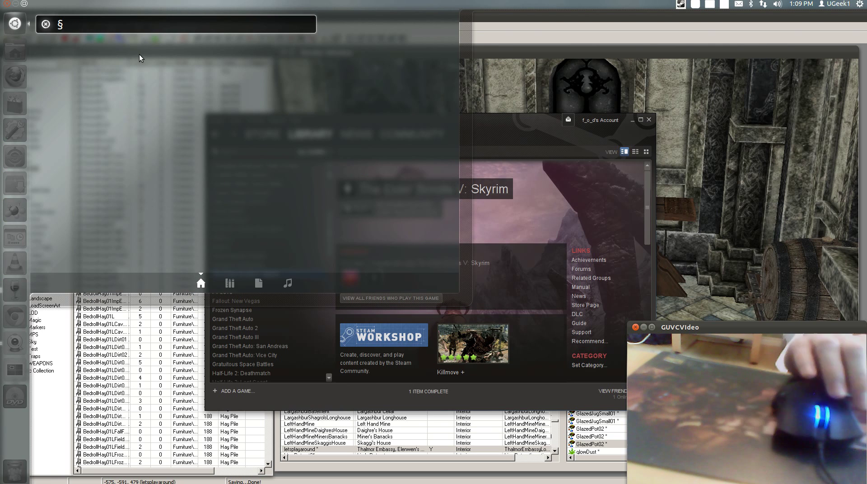
pyautogui.press('BackSpace')
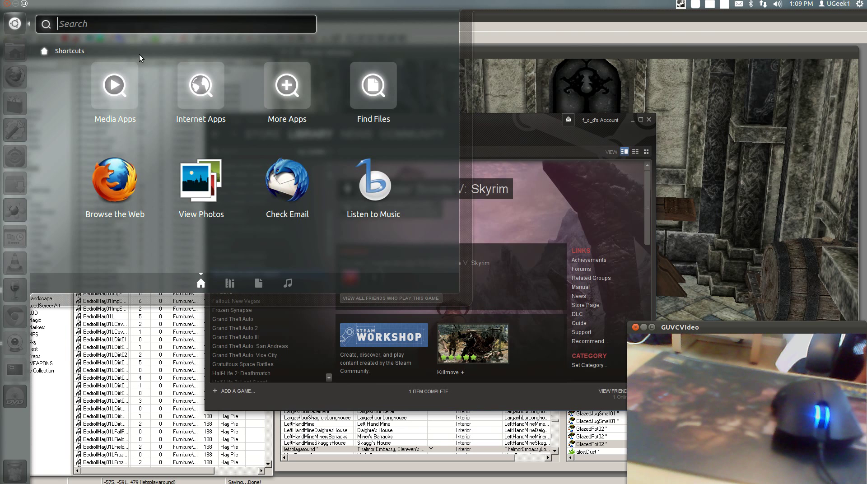
pyautogui.write('coc')
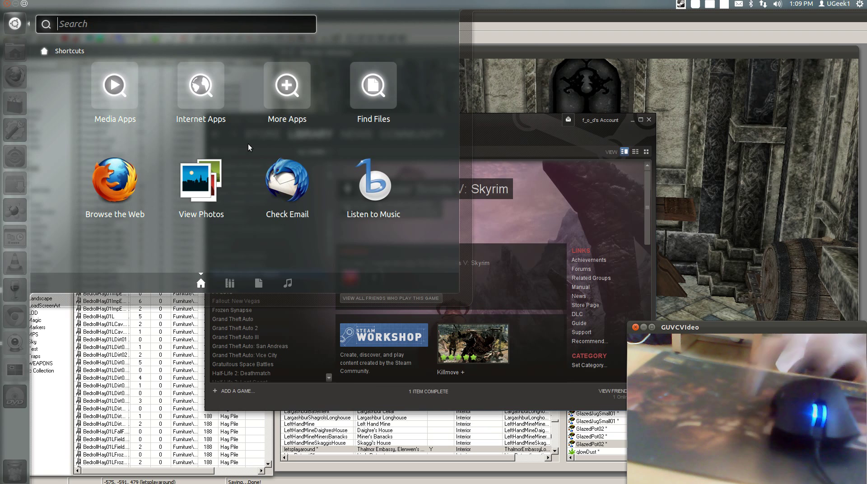
pyautogui.press('super')
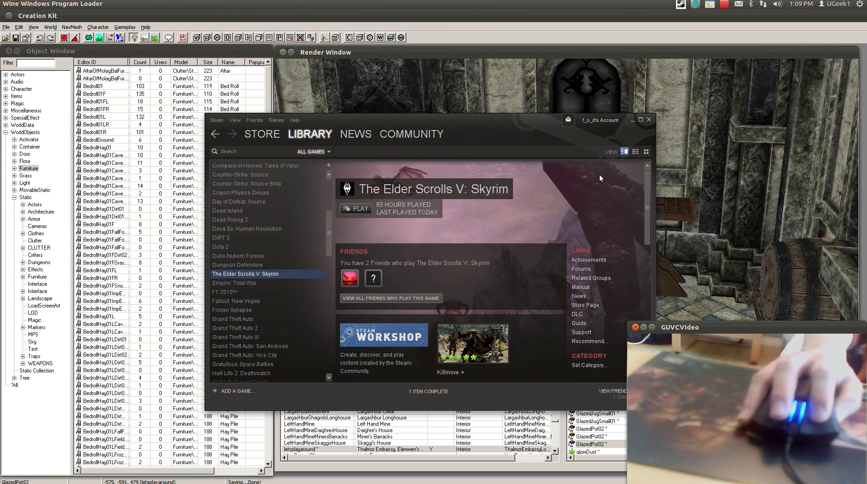
# - Close the Steam library window and inspect the glazed pots on the wooden table in the render view
pyautogui.click(649, 121)
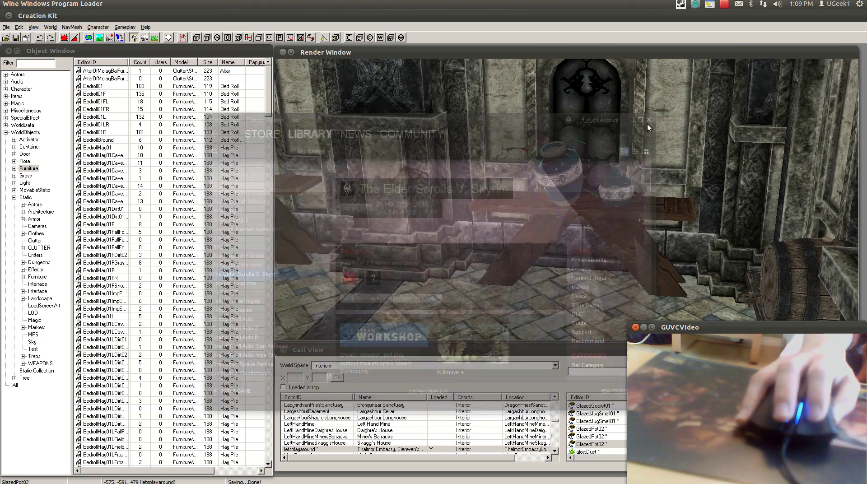
pyautogui.keyDown('shift'); pyautogui.moveTo(473, 204); pyautogui.dragTo(501, 199, button='middle'); pyautogui.keyUp('shift')
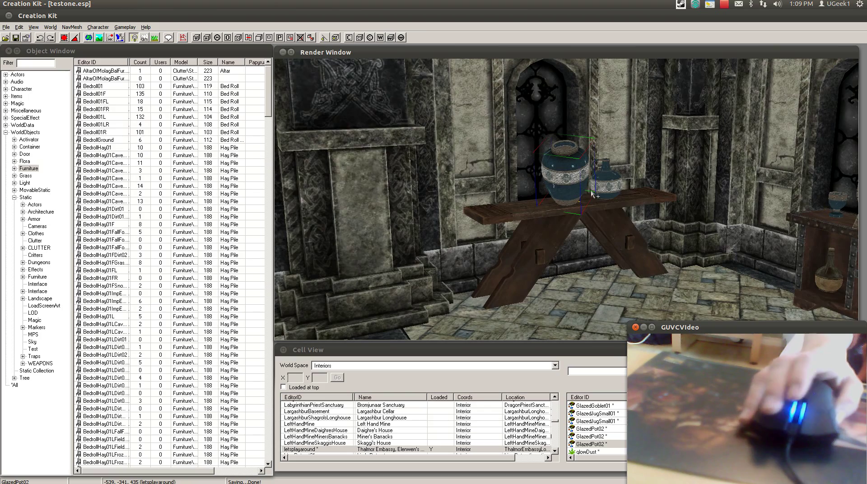
pyautogui.scroll(-2, 622, 173)
pyautogui.scroll(2, 621, 173)
pyautogui.keyDown('shift'); pyautogui.moveTo(628, 177); pyautogui.dragTo(554, 192, button='middle'); pyautogui.keyUp('shift')
pyautogui.scroll(5, 406, 206)
pyautogui.moveTo(406, 206)
pyautogui.keyDown('shift'); pyautogui.mouseDown(button='middle')
pyautogui.moveTo(392, 214)
pyautogui.moveTo(405, 215)
pyautogui.mouseUp(button='middle'); pyautogui.keyUp('shift')
pyautogui.scroll(-5, 397, 207)
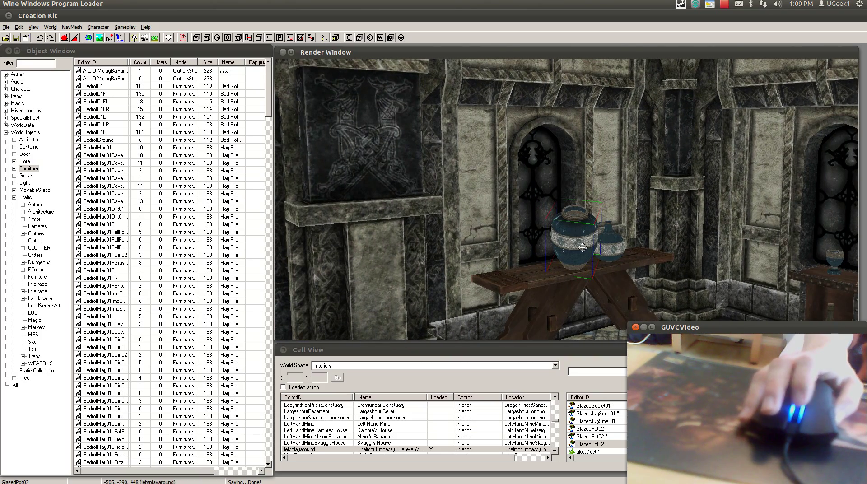
# - Display the rotation gizmo and the move gizmo in turn on the selected glazed pot on the table
pyautogui.press('w')
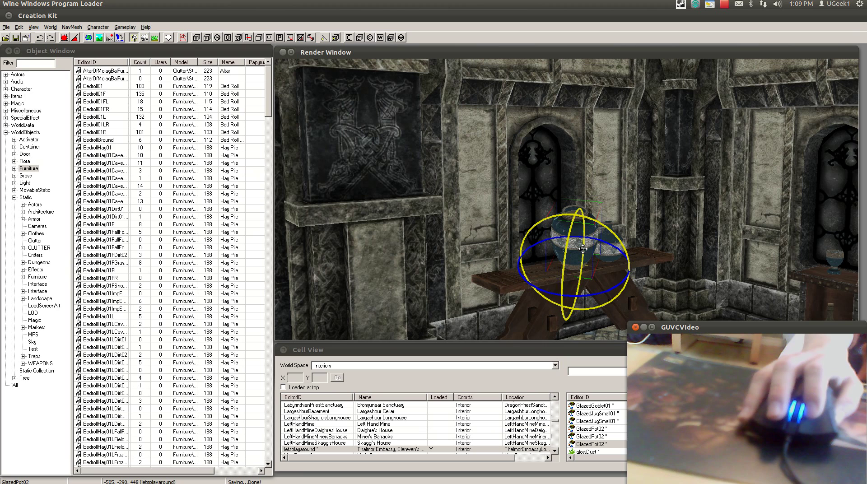
pyautogui.press('w')
pyautogui.press('e')
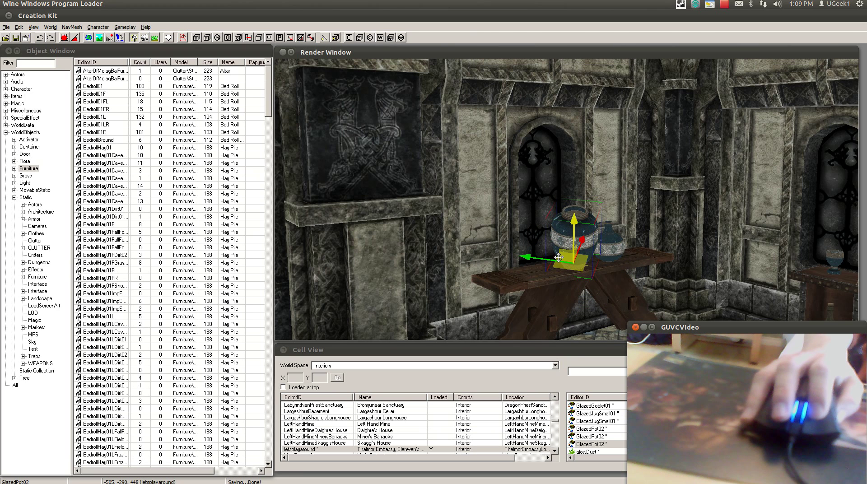
pyautogui.press('w')
pyautogui.press('w')
pyautogui.moveTo(582, 241); pyautogui.dragTo(532, 251)
# - Select the noble double bed with the carved wooden frame in the letsplayaround cell
pyautogui.moveTo(532, 251)
pyautogui.mouseDown(button='middle')
pyautogui.moveTo(571, 269)
pyautogui.moveTo(584, 265)
pyautogui.moveTo(506, 267)
pyautogui.moveTo(540, 252)
pyautogui.mouseUp(button='middle')
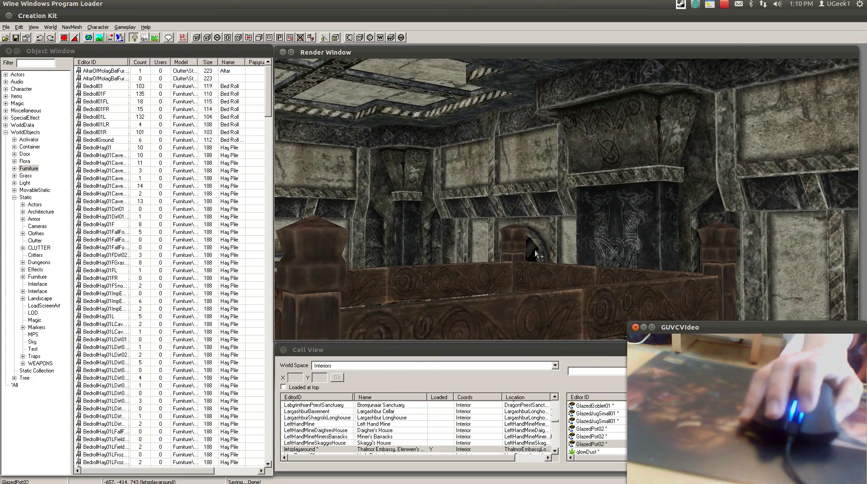
pyautogui.scroll(3, 491, 262)
pyautogui.scroll(-3, 490, 262)
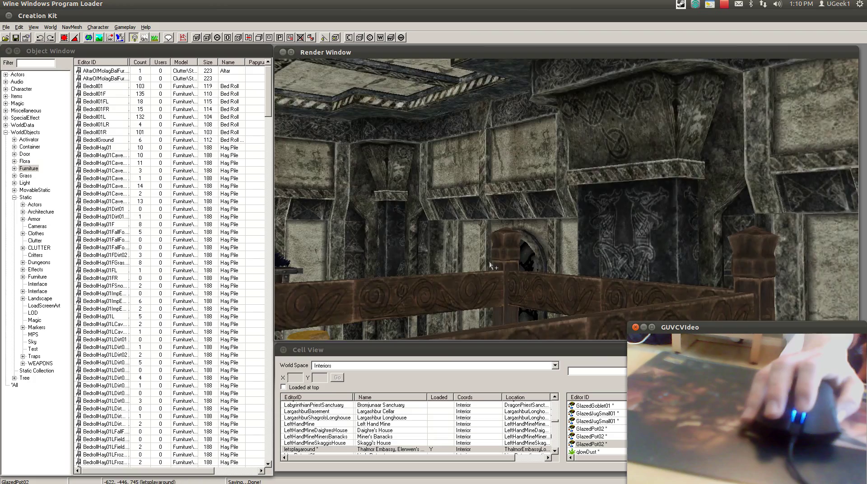
pyautogui.moveTo(491, 262)
pyautogui.keyDown('shift'); pyautogui.mouseDown(button='middle')
pyautogui.moveTo(466, 292)
pyautogui.moveTo(490, 253)
pyautogui.moveTo(477, 263)
pyautogui.moveTo(514, 257)
pyautogui.moveTo(500, 275)
pyautogui.moveTo(503, 261)
pyautogui.mouseUp(button='middle'); pyautogui.keyUp('shift')
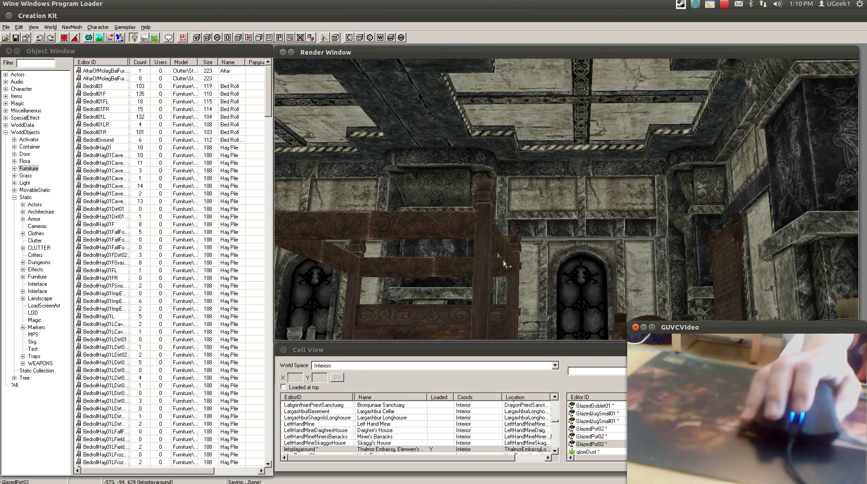
pyautogui.rightClick(505, 267)
pyautogui.click(448, 237)
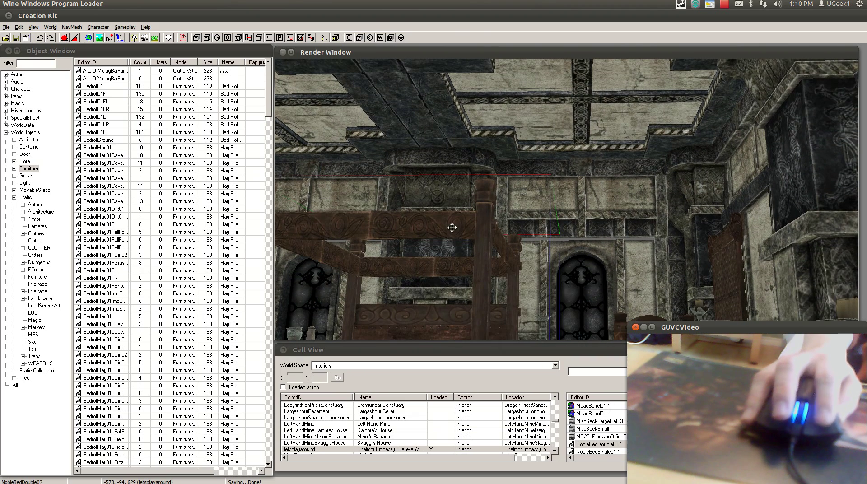